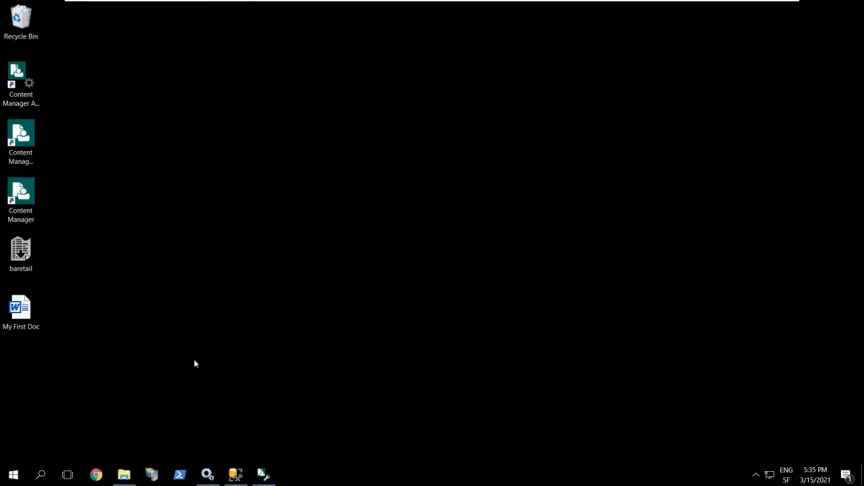
# Extract the DemoDB zip archive in the Demonstration Database folder of Content_Manager_1000_501 to the default destination
pyautogui.click(124, 473)
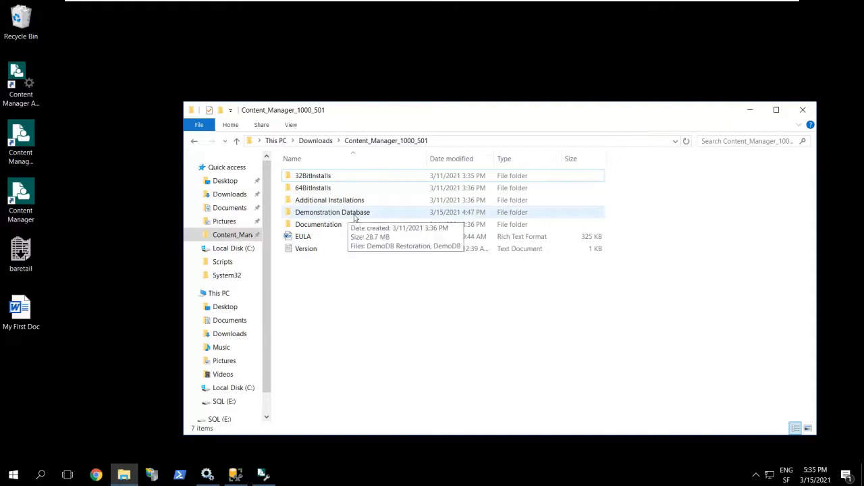
pyautogui.doubleClick(381, 214)
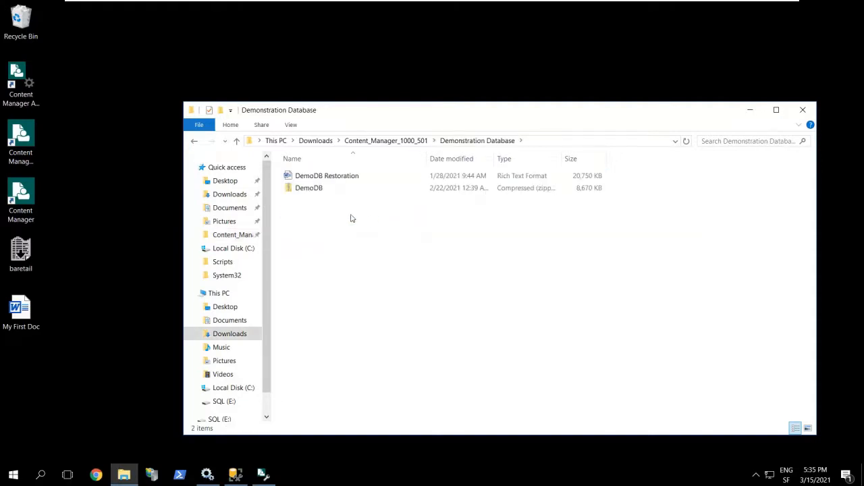
pyautogui.click(307, 192)
pyautogui.rightClick(307, 193)
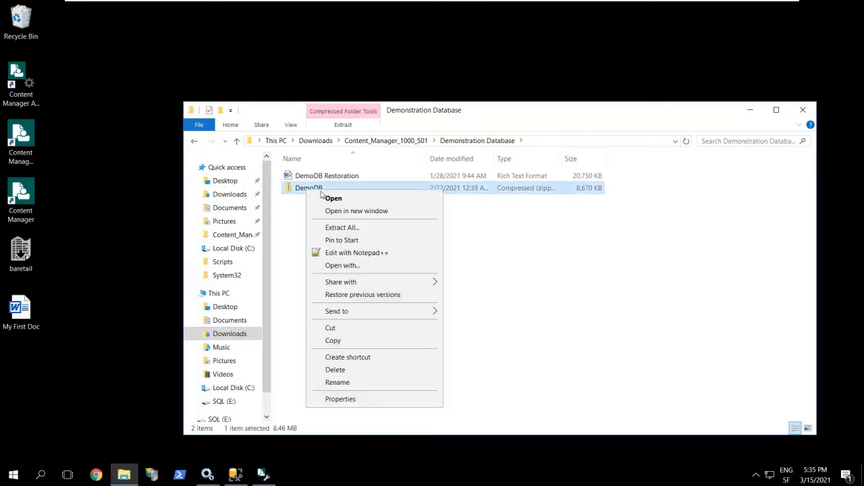
pyautogui.click(351, 228)
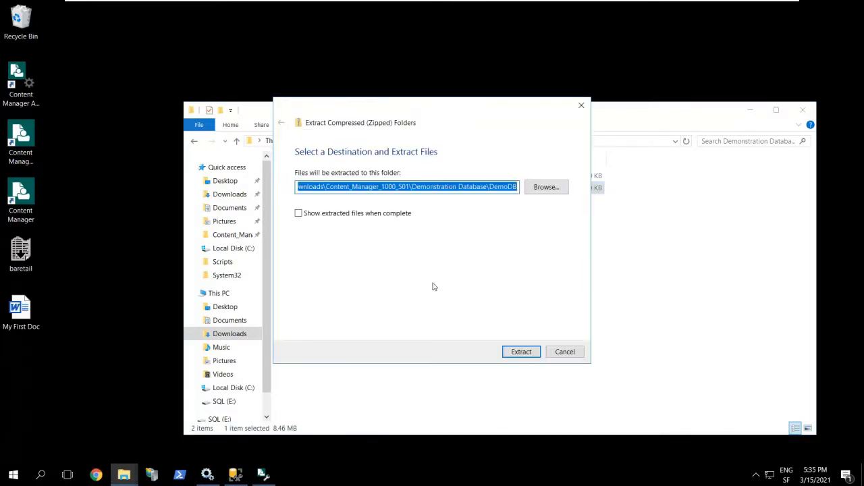
pyautogui.click(521, 351)
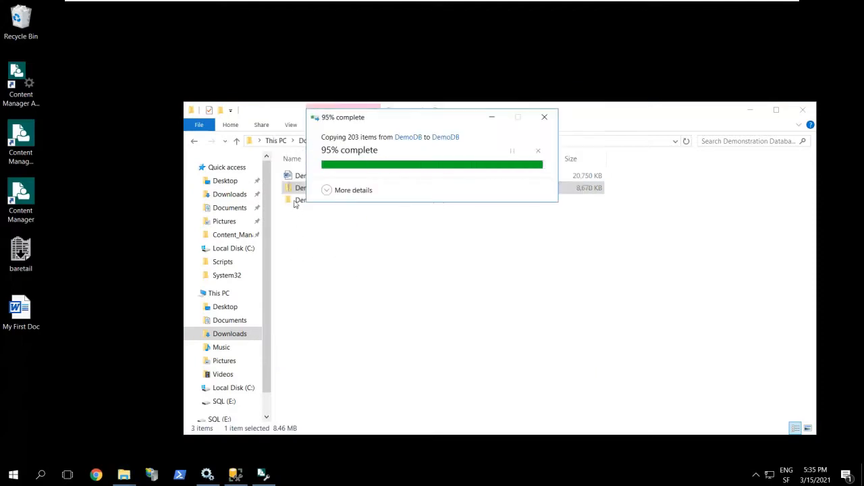
# Check the extracted DemoDB folder and copy it into C:\Micro Focus Content Manager\ServerData
pyautogui.doubleClick(299, 200)
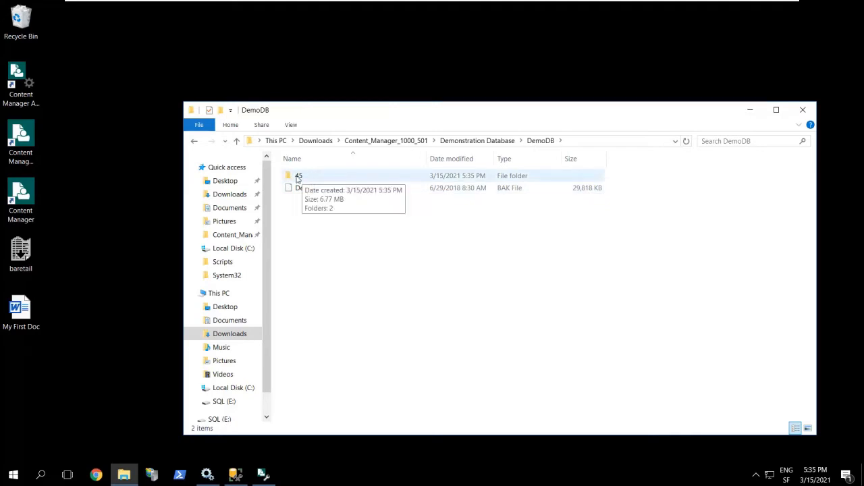
pyautogui.click(237, 141)
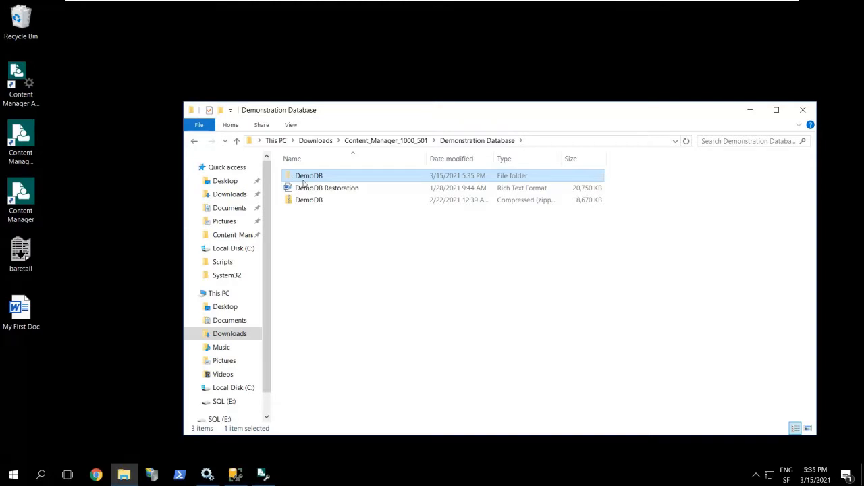
pyautogui.click(232, 248)
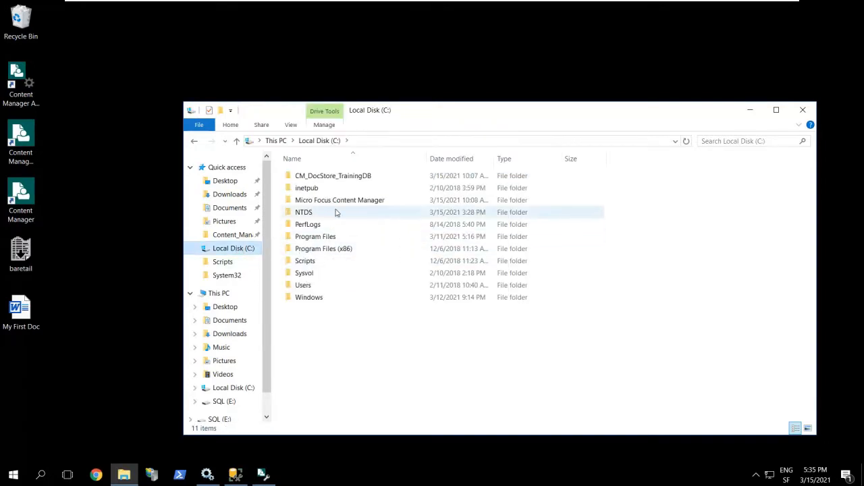
pyautogui.doubleClick(362, 202)
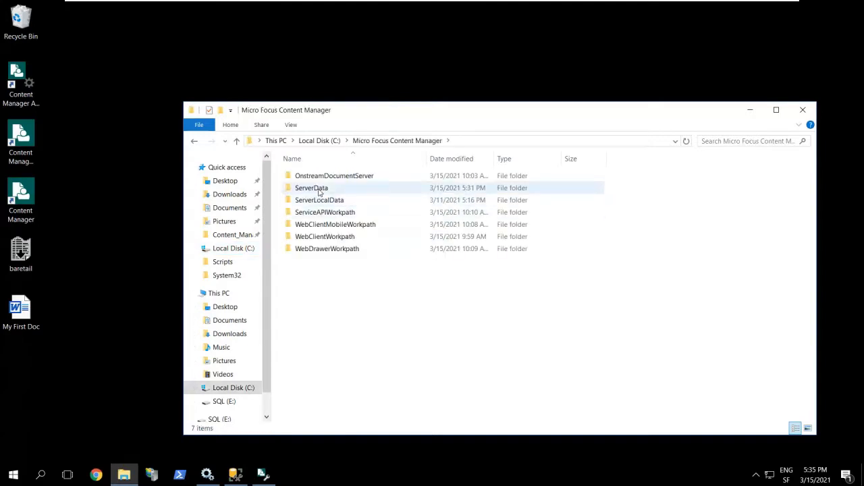
pyautogui.doubleClick(320, 189)
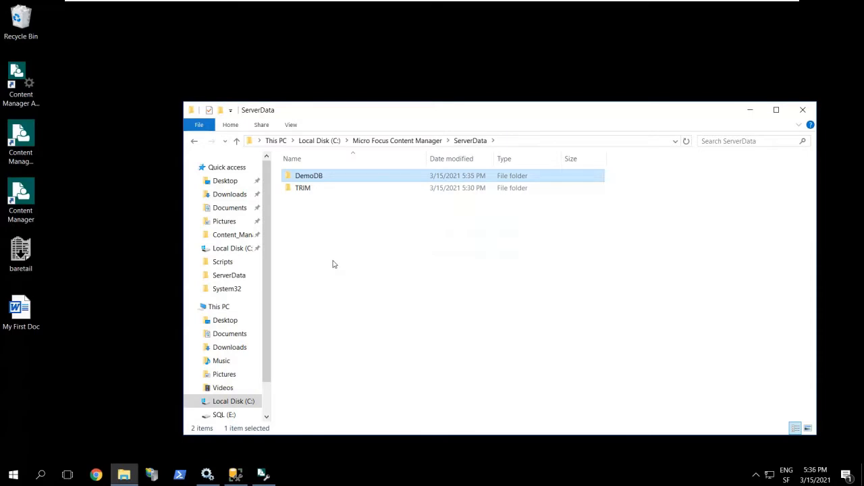
# Enable advanced sharing on the DemoDB folder in ServerData, with DemoDB as the share name
pyautogui.rightClick(326, 179)
pyautogui.moveTo(366, 234)
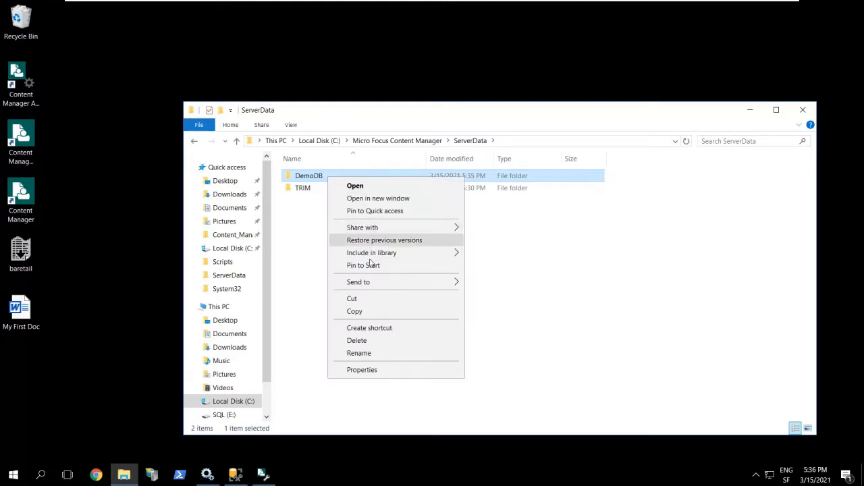
pyautogui.click(365, 370)
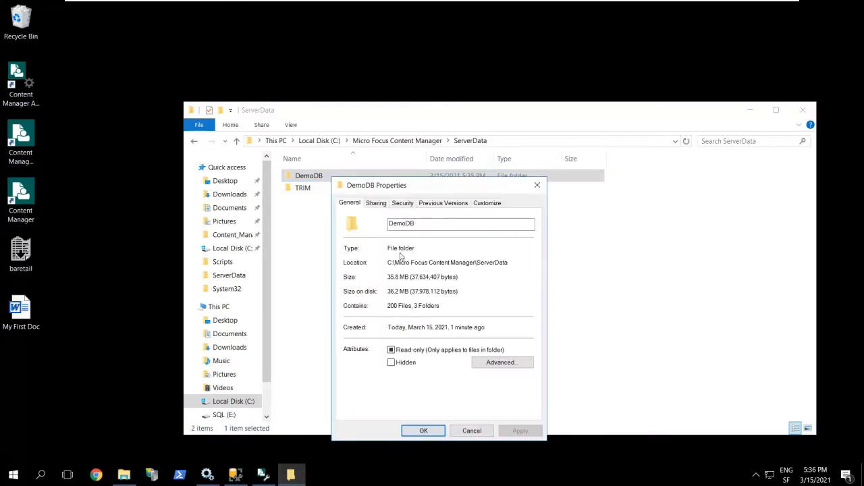
pyautogui.click(375, 202)
pyautogui.click(380, 334)
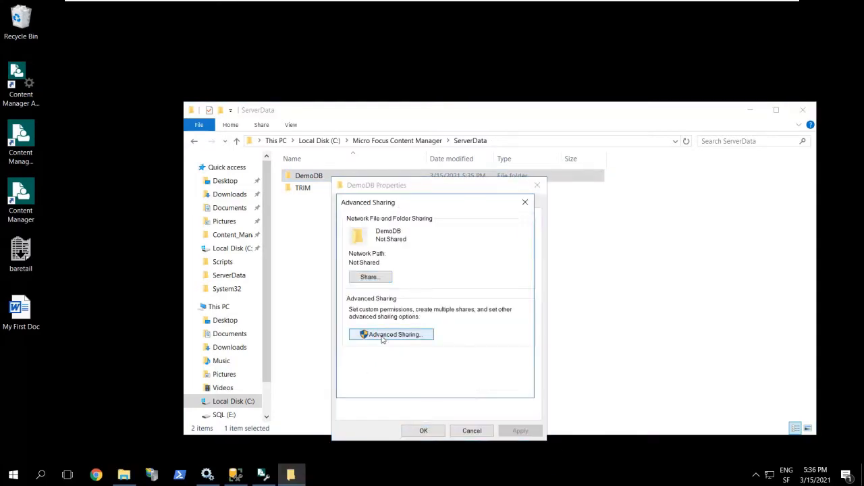
pyautogui.click(357, 228)
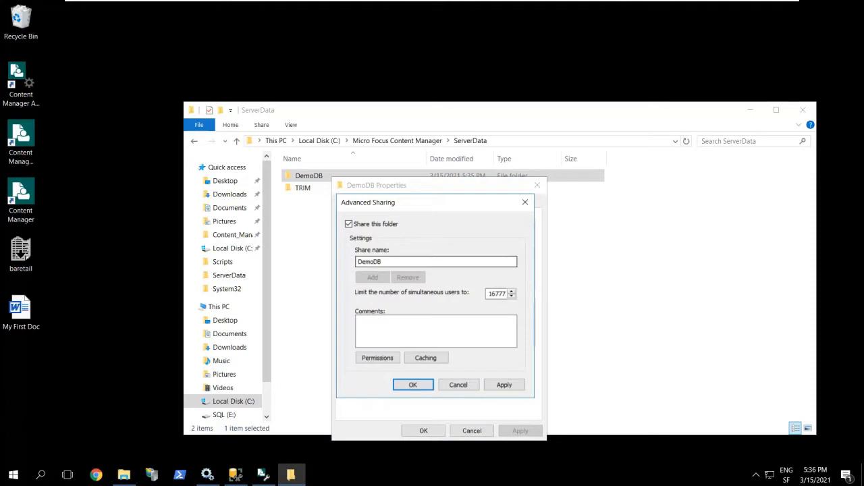
# Add the Administrators group to the DemoDB share permissions
pyautogui.click(377, 358)
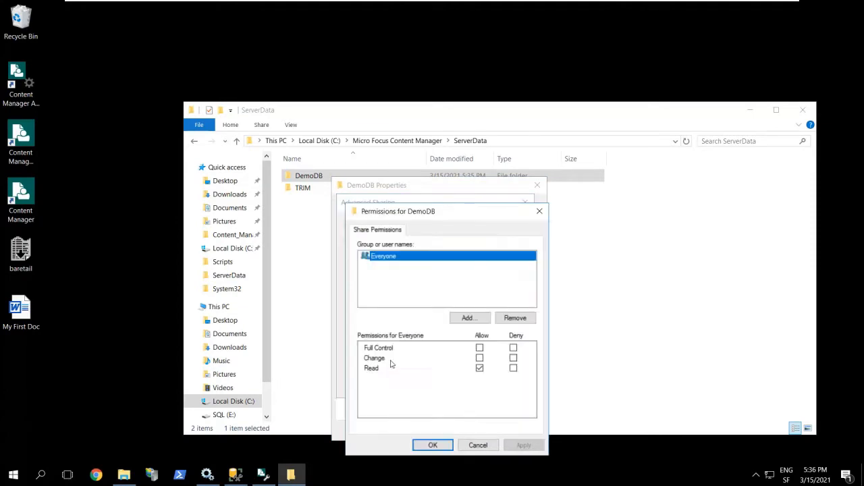
pyautogui.click(471, 317)
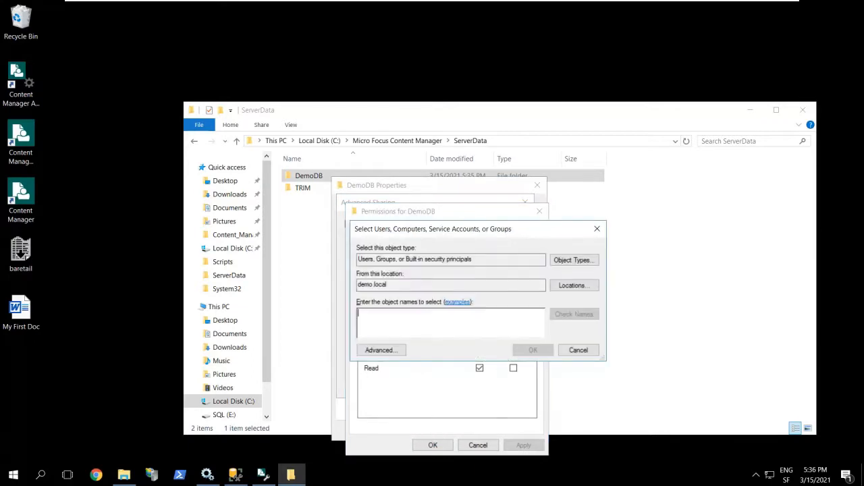
pyautogui.write('administra')
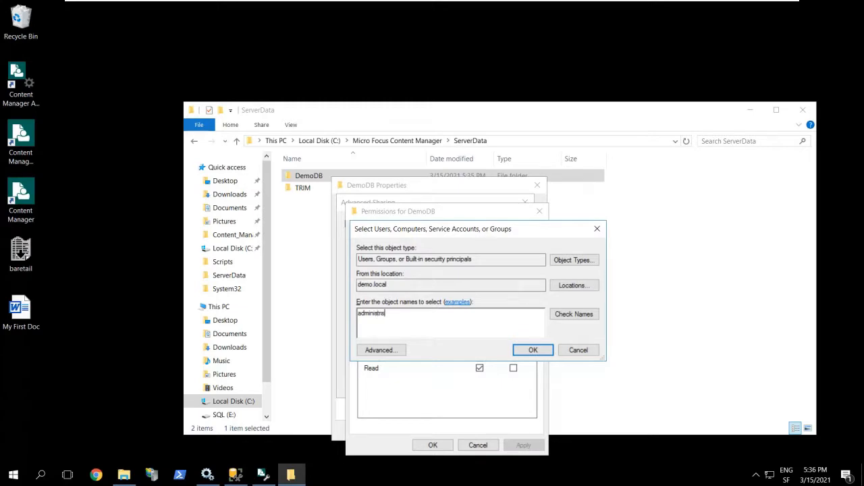
pyautogui.click(574, 314)
pyautogui.click(532, 351)
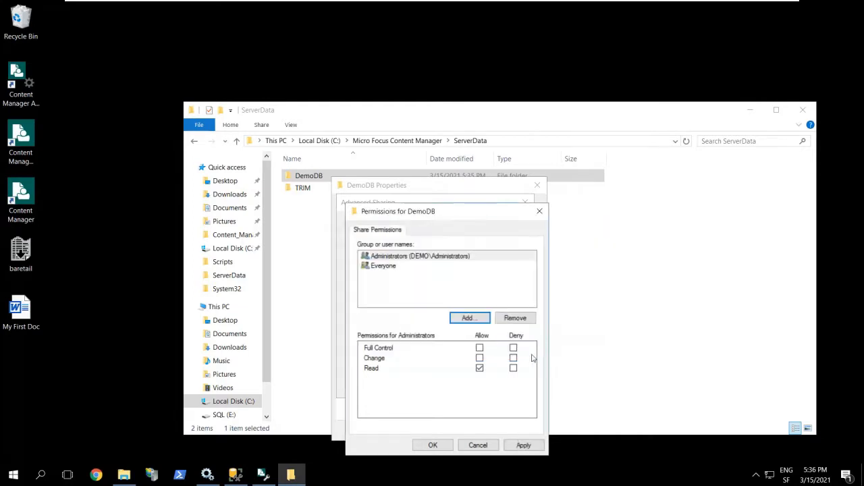
# Allow Full Control for Administrators on the DemoDB share, then apply the sharing settings and close the folder properties
pyautogui.click(412, 258)
pyautogui.click(480, 348)
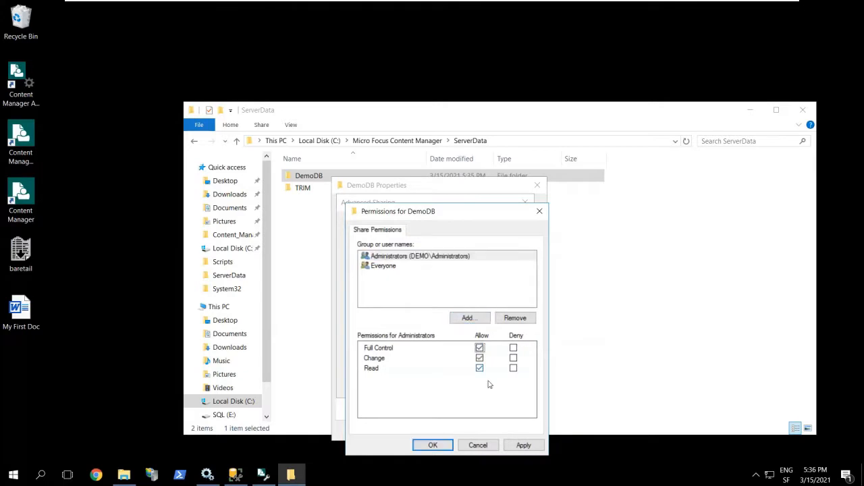
pyautogui.click(516, 448)
pyautogui.click(438, 445)
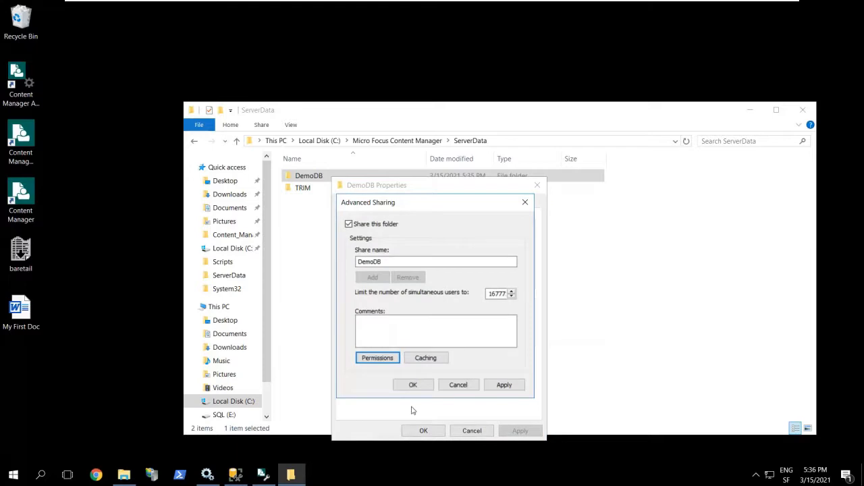
pyautogui.click(412, 385)
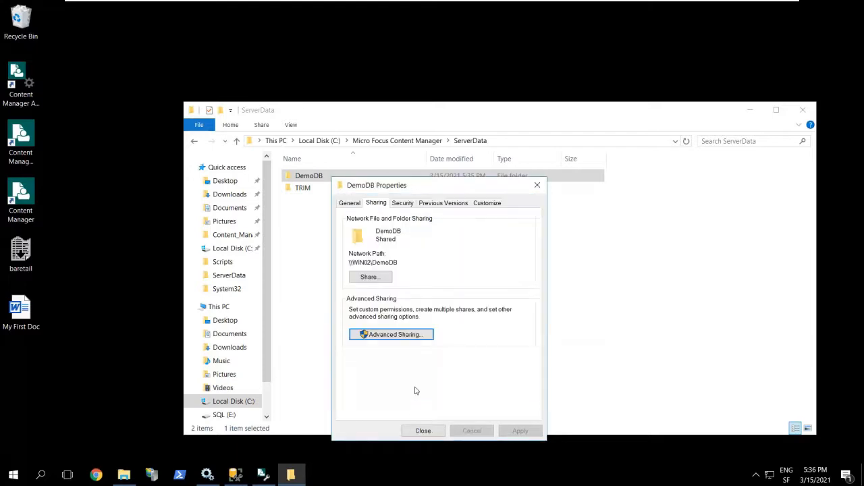
pyautogui.click(423, 431)
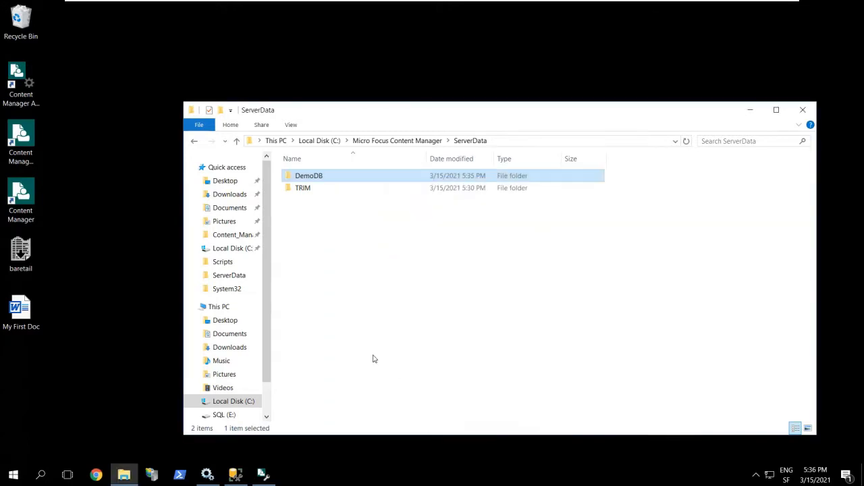
# Check access to the shared folder by opening it through the network path \\WIN02\DemoDB
pyautogui.doubleClick(313, 178)
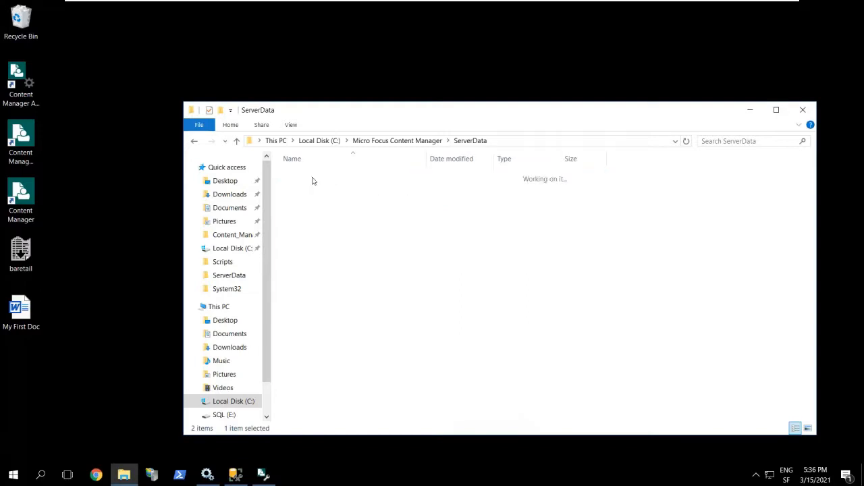
pyautogui.click(546, 142)
pyautogui.moveTo(391, 141); pyautogui.dragTo(220, 147)
pyautogui.write('\\\\WIN')
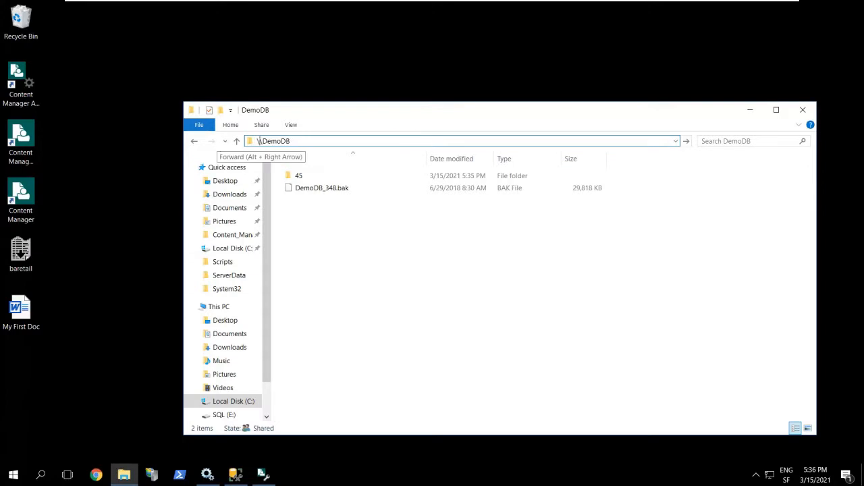
pyautogui.write('02')
pyautogui.press('Return')
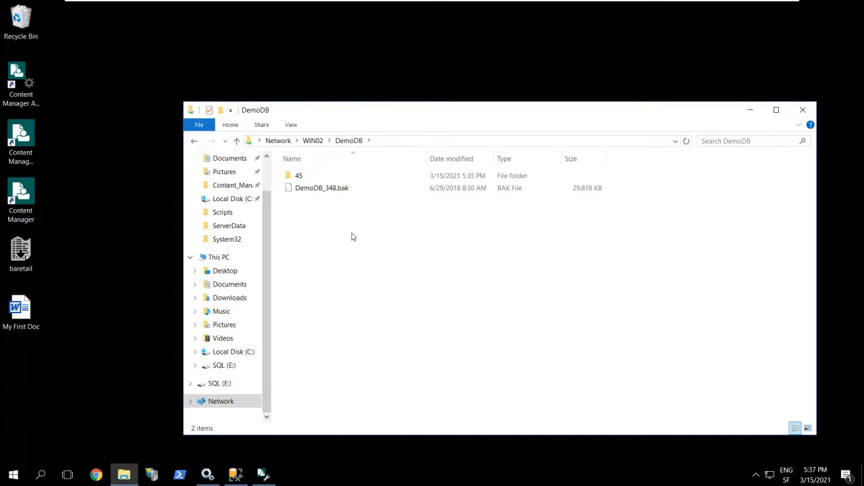
pyautogui.click(386, 142)
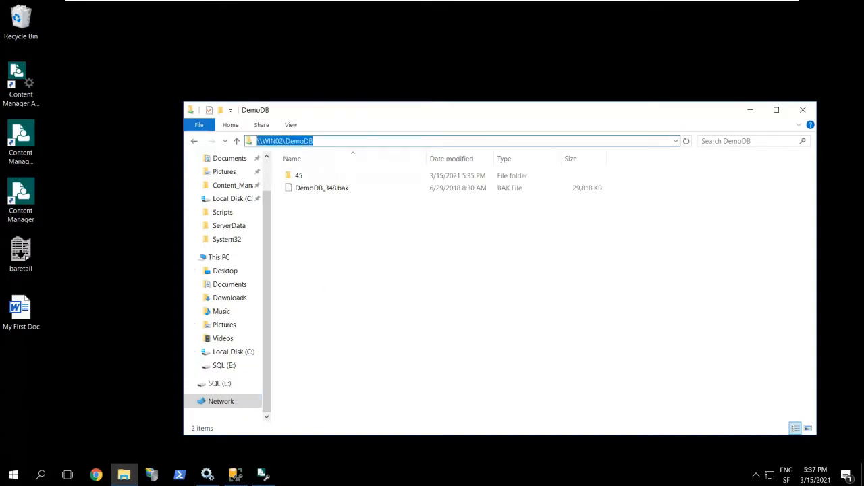
pyautogui.click(367, 278)
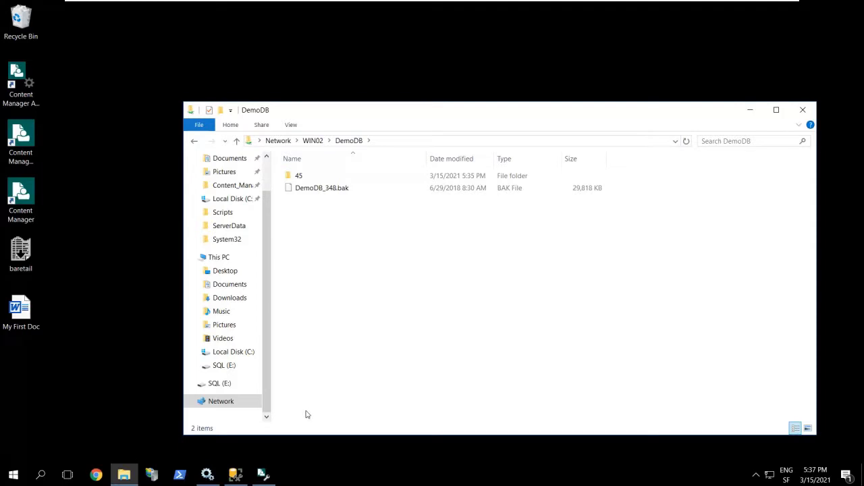
# Switch to SQL Server Management Studio and start Restore Database from the Databases node of WIN02
pyautogui.click(235, 476)
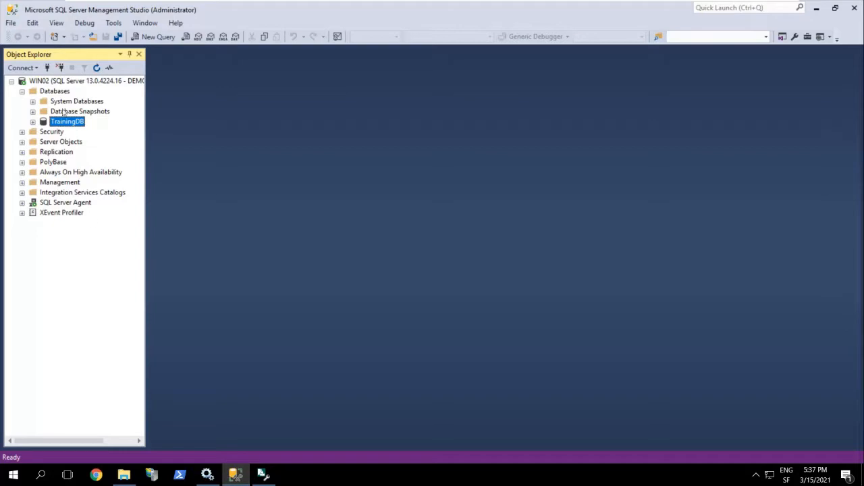
pyautogui.rightClick(54, 95)
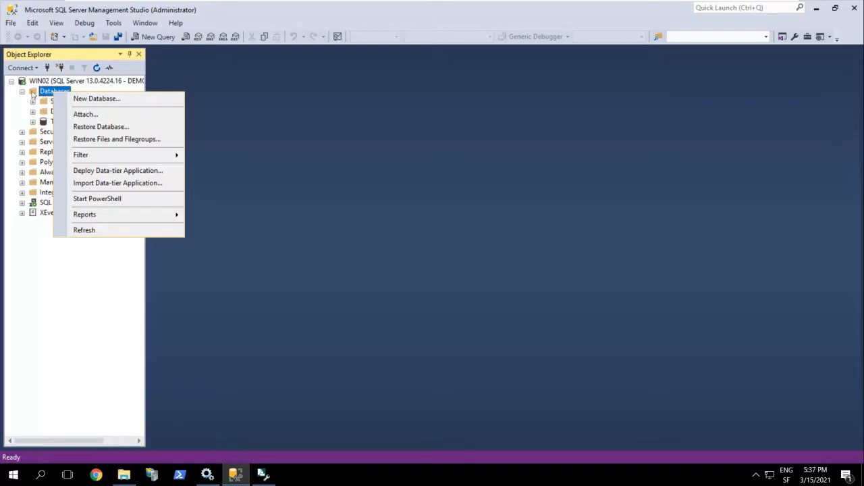
pyautogui.click(31, 94)
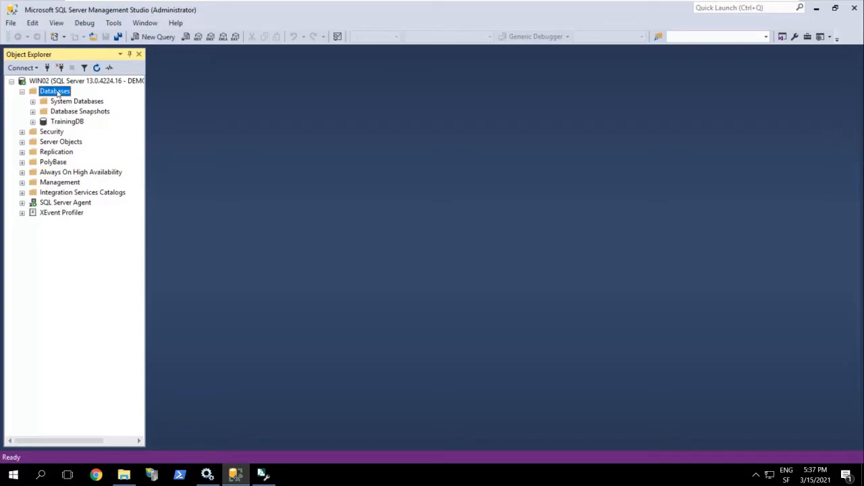
pyautogui.rightClick(58, 94)
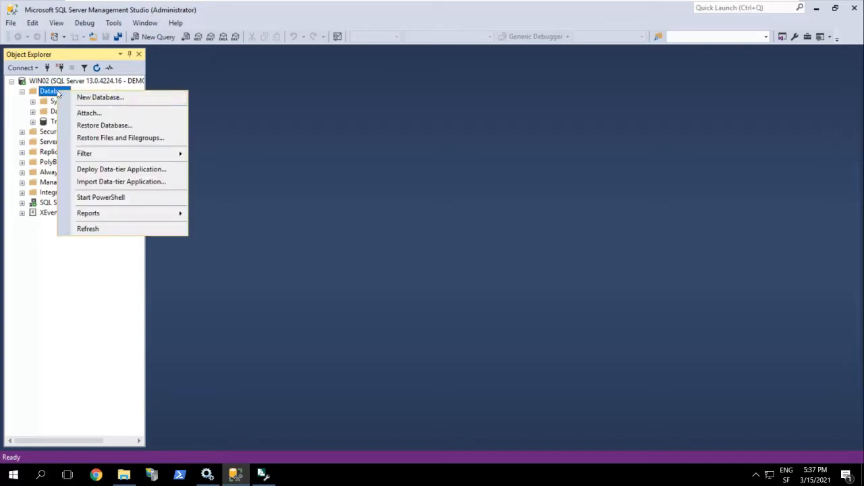
pyautogui.click(148, 128)
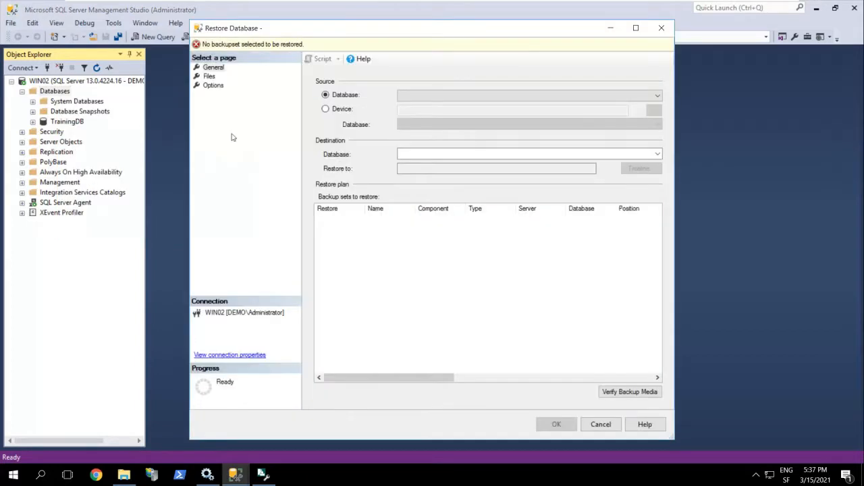
# Set the restore source to Device and start adding a backup file as the backup media
pyautogui.click(338, 112)
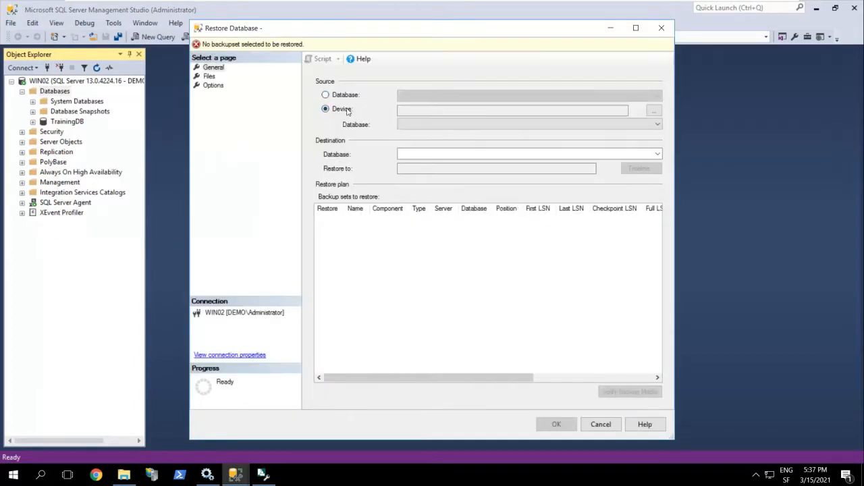
pyautogui.click(654, 112)
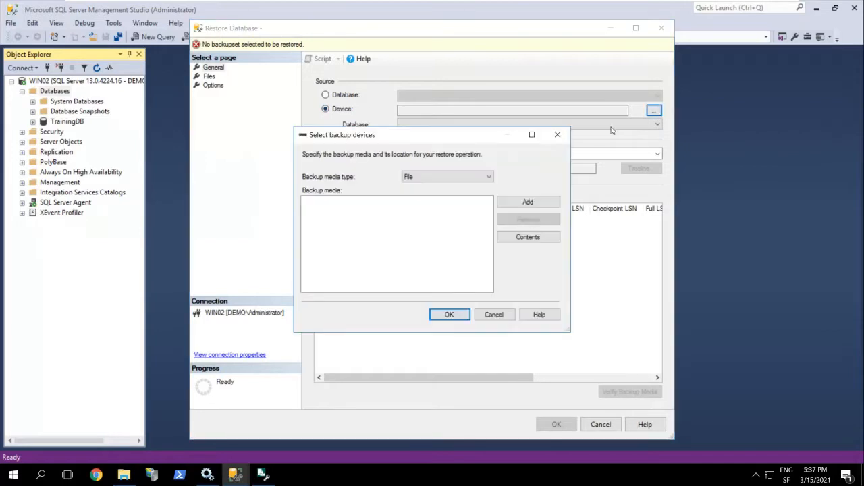
pyautogui.click(527, 201)
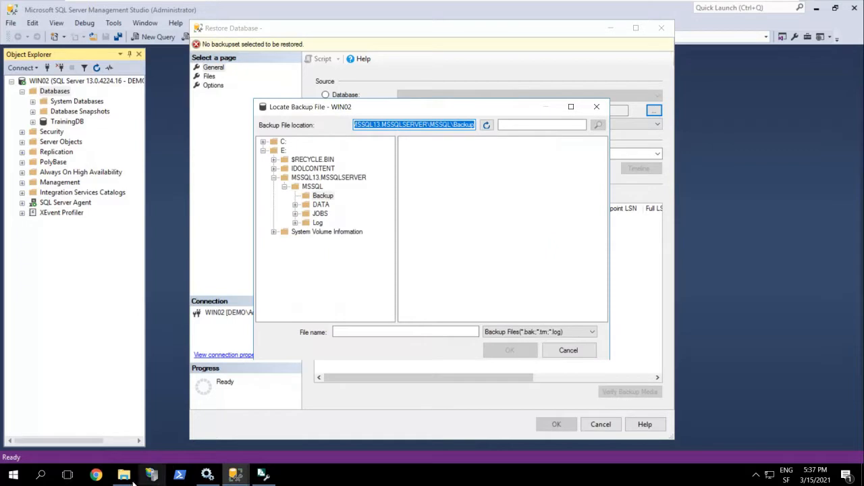
# Switch to File Explorer and copy the local path C:\Micro Focus Content Manager\ServerData\DemoDB, then minimize the window
pyautogui.moveTo(124, 476)
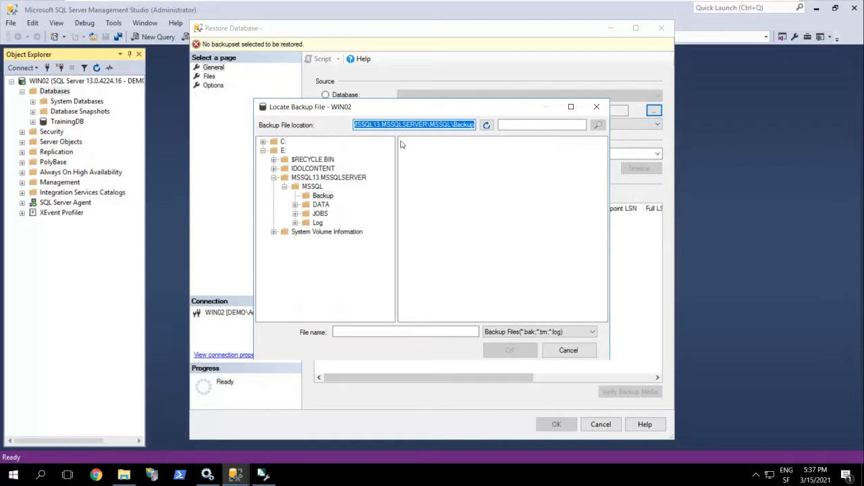
pyautogui.click(127, 477)
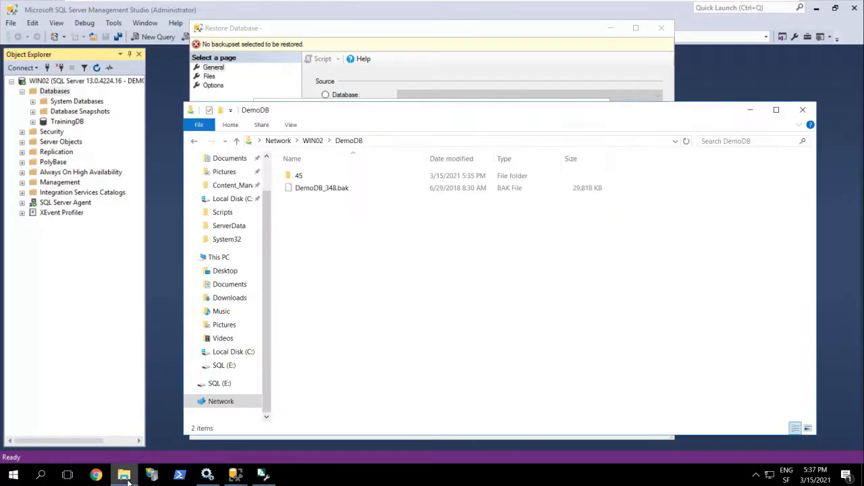
pyautogui.click(195, 141)
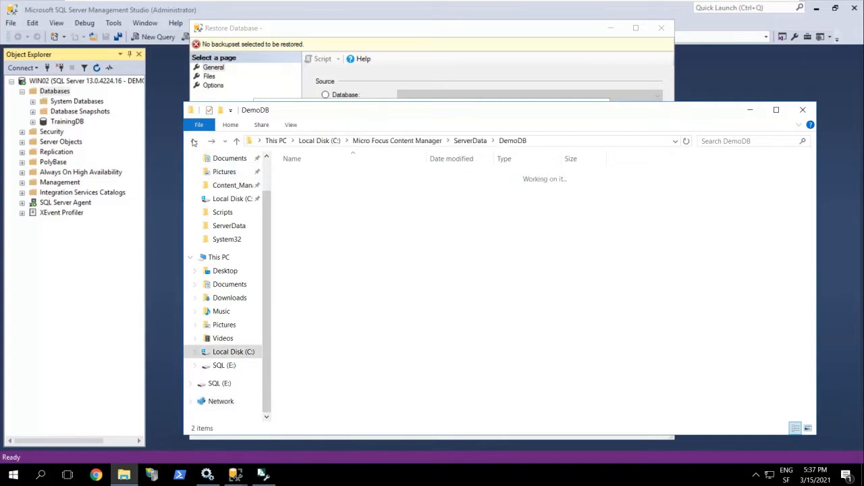
pyautogui.click(196, 142)
pyautogui.click(212, 141)
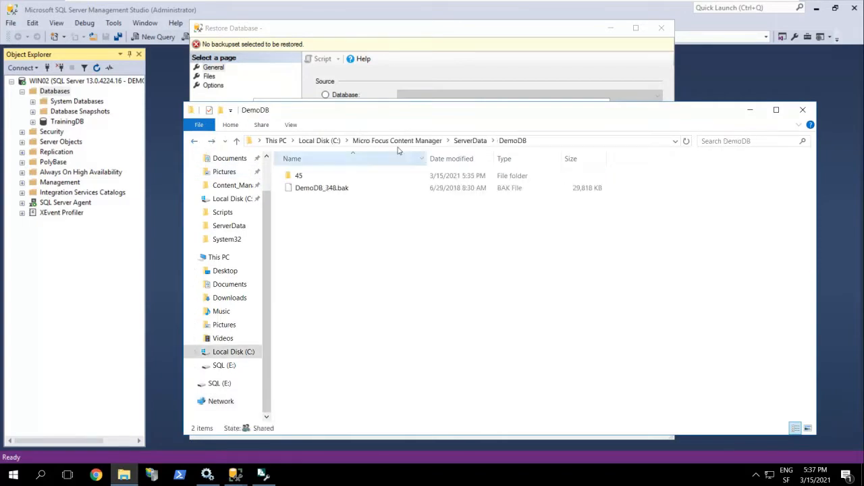
pyautogui.click(540, 141)
pyautogui.hotkey('ctrl', 'c')
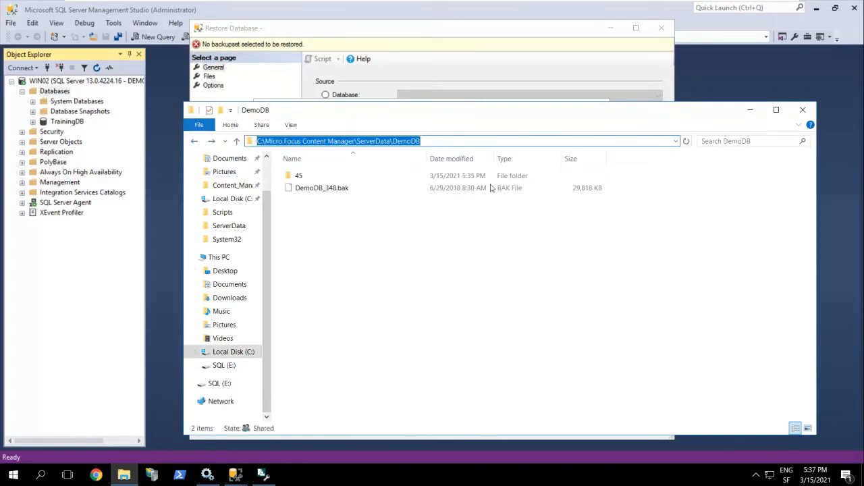
pyautogui.click(750, 109)
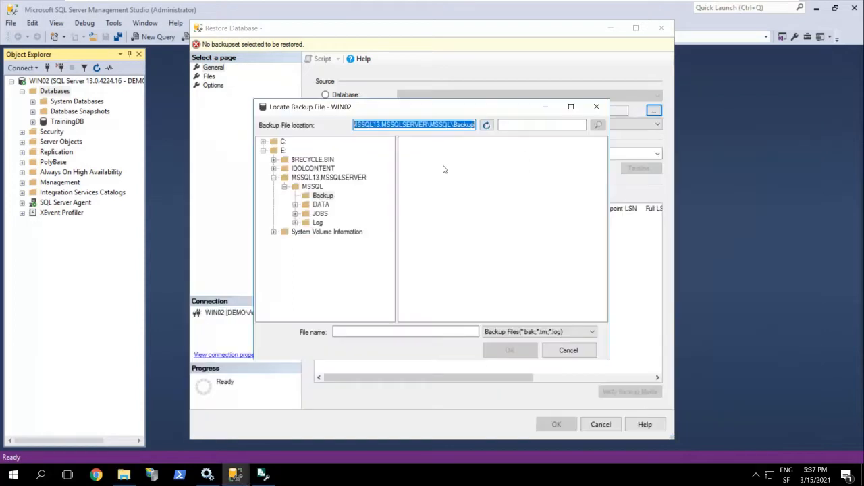
# Load the copied DemoDB folder path as the backup file location and choose DemoDB_348.bak as the backup device
pyautogui.hotkey('ctrl', 'v')
pyautogui.click(486, 125)
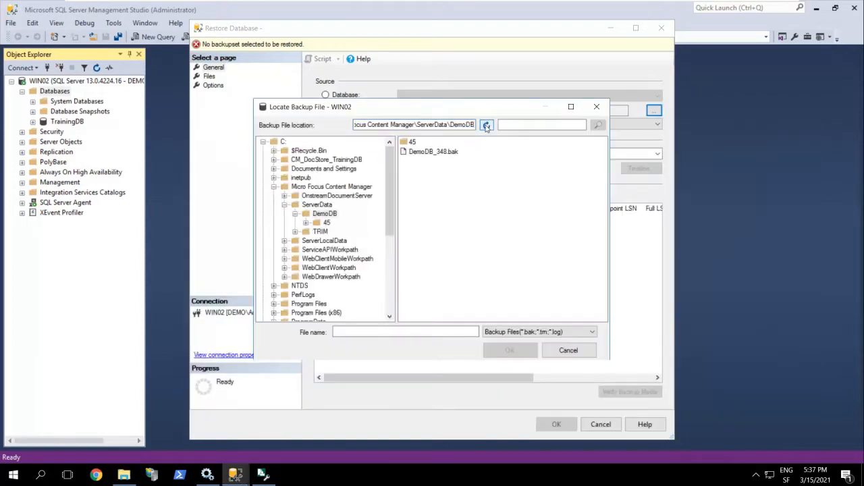
pyautogui.doubleClick(425, 152)
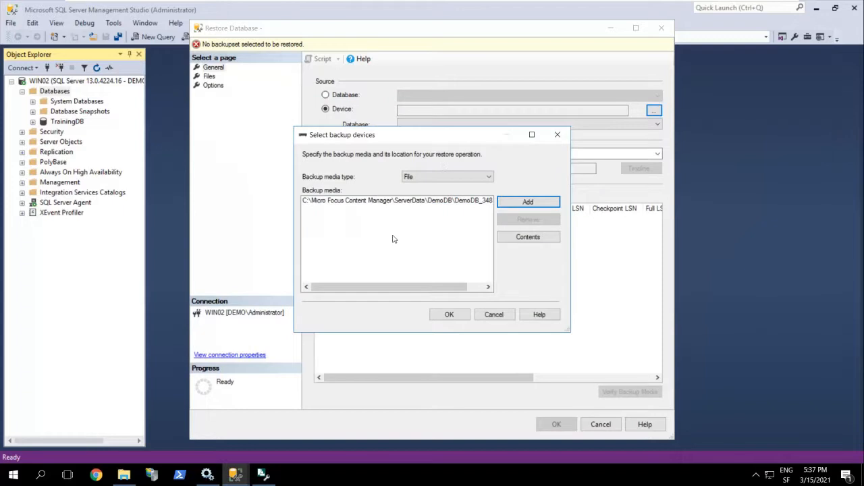
pyautogui.click(449, 314)
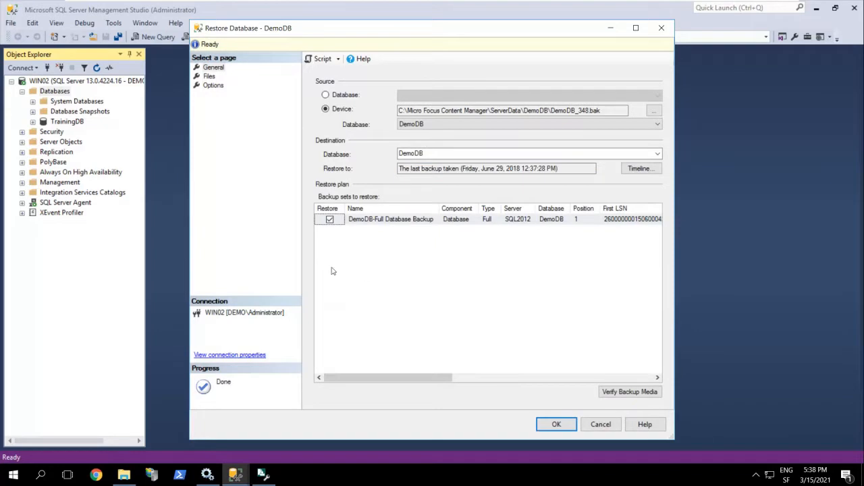
# Review the Files and Options pages, then run the DemoDB restore with the default settings and dismiss the completion message
pyautogui.click(213, 68)
pyautogui.click(211, 77)
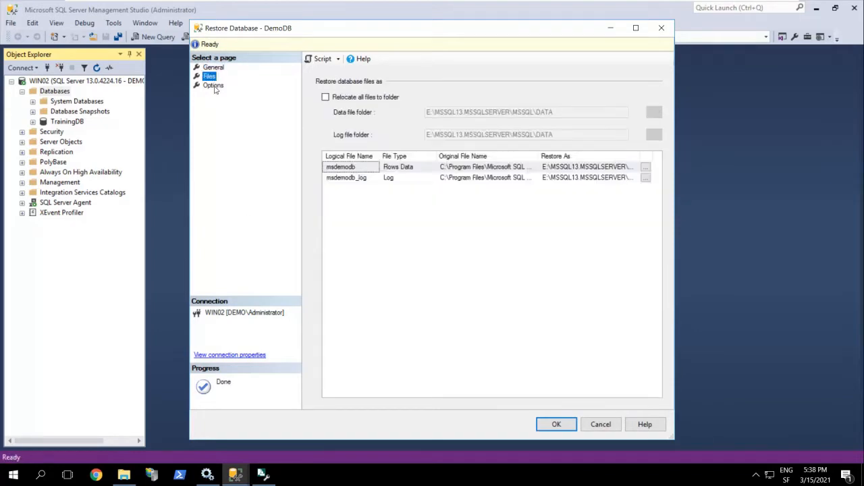
pyautogui.click(214, 86)
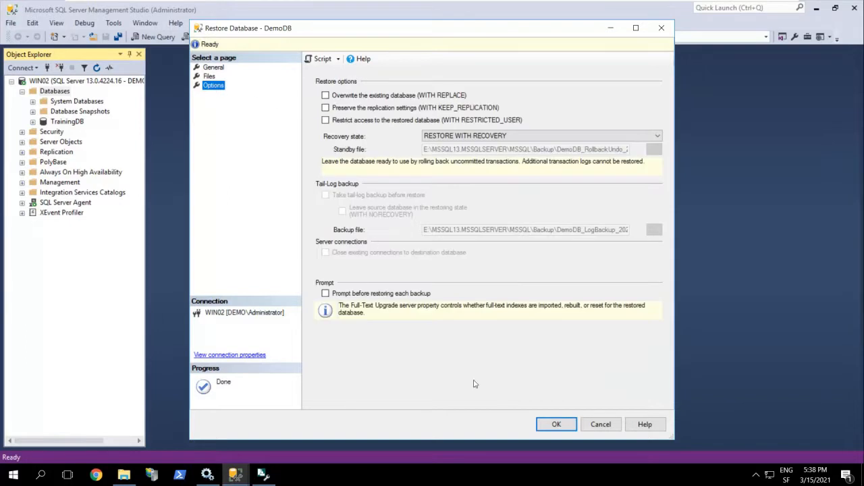
pyautogui.click(556, 424)
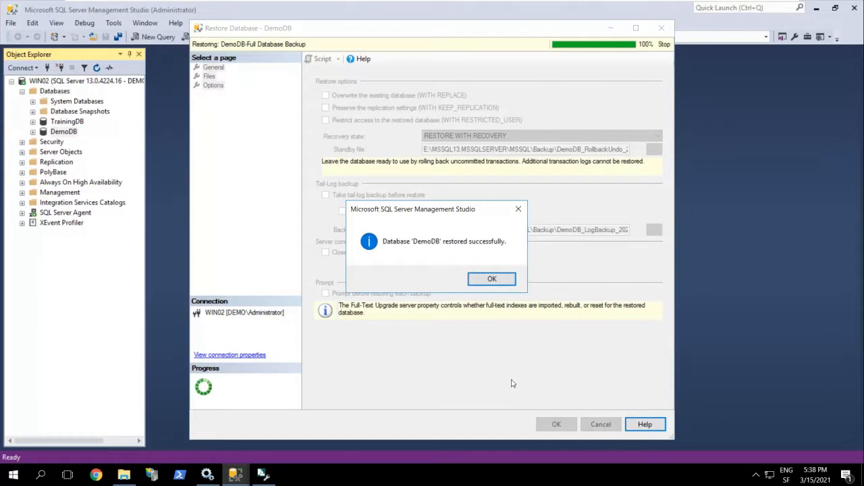
pyautogui.click(487, 280)
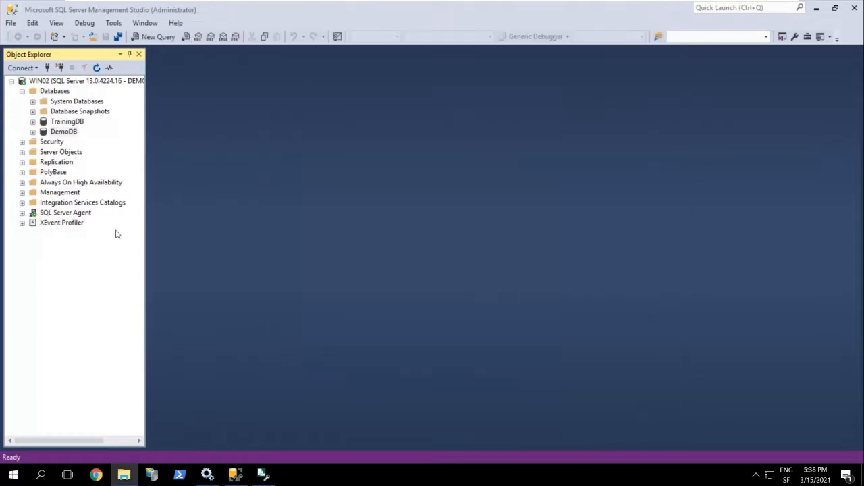
# Examine the tables of the restored DemoDB database, then minimize SQL Server Management Studio
pyautogui.click(33, 132)
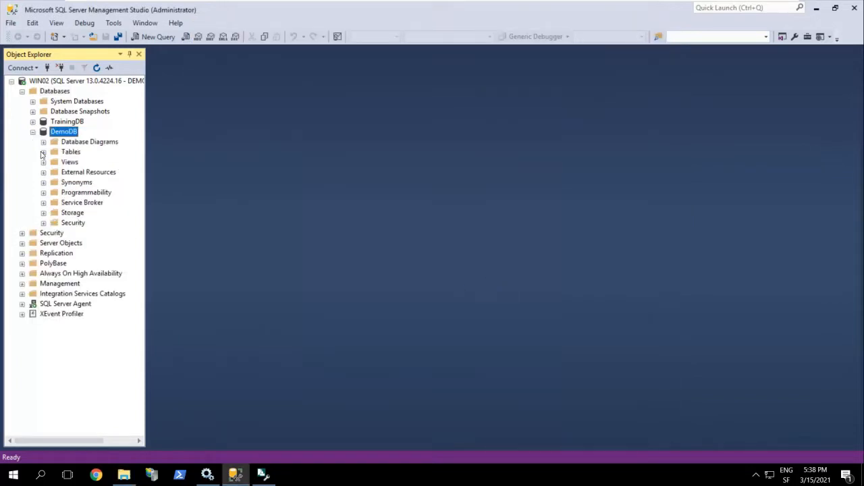
pyautogui.click(44, 152)
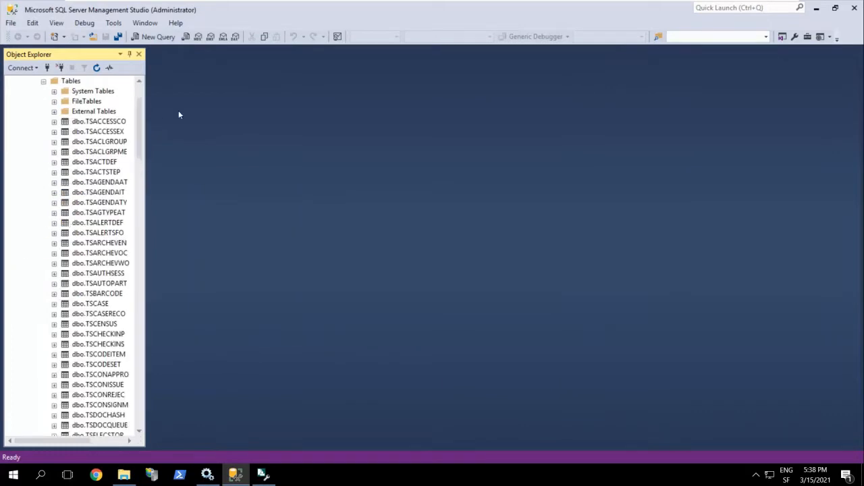
pyautogui.click(816, 10)
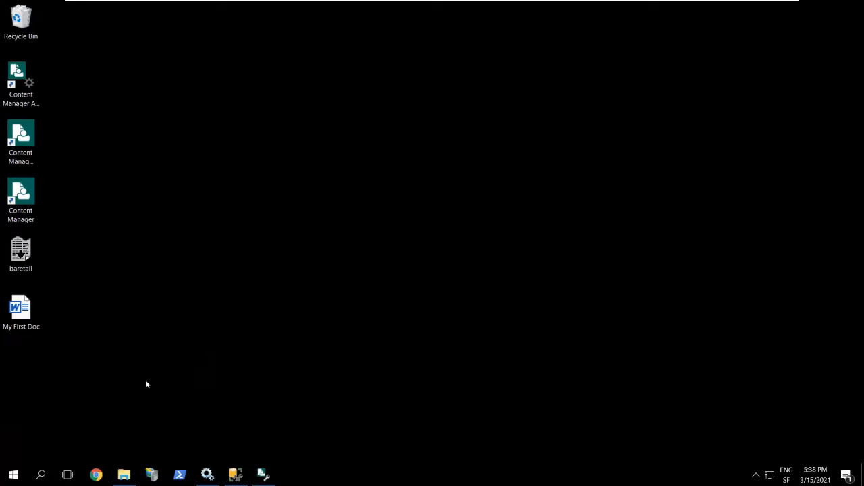
# Switch to Content Manager Enterprise Studio and start registering a Microsoft SQL Server dataset named DemoDB with identifier 45
pyautogui.click(262, 475)
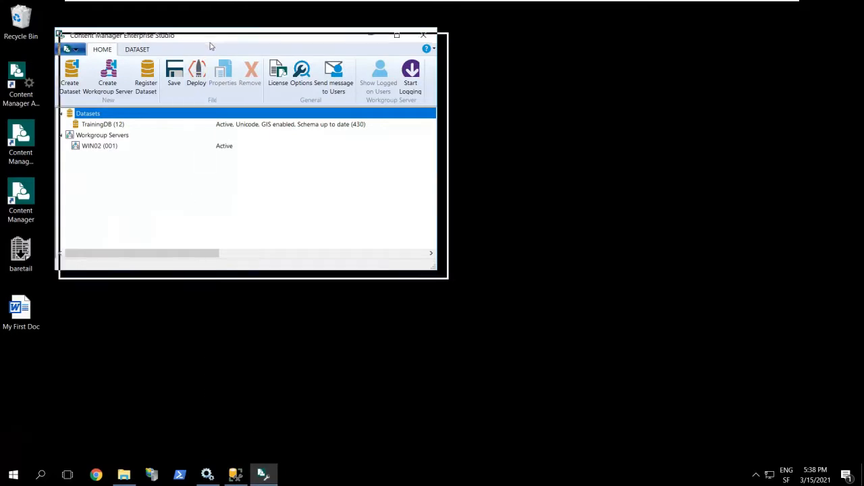
pyautogui.moveTo(203, 38); pyautogui.dragTo(211, 43)
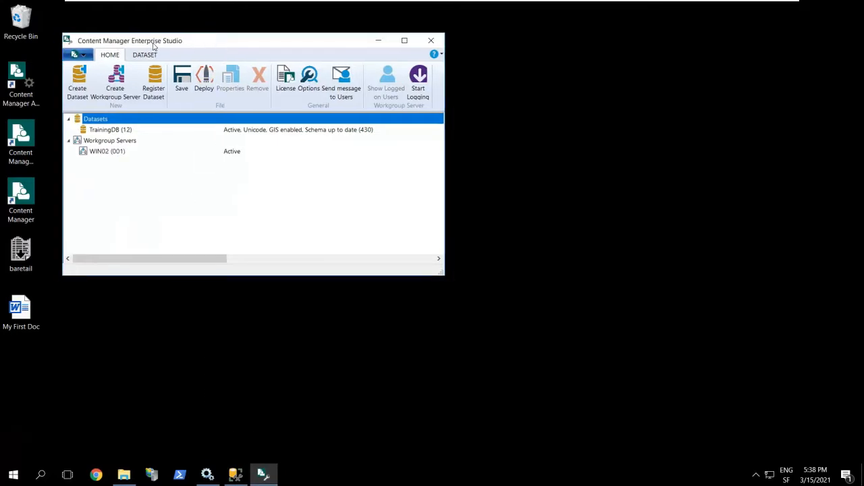
pyautogui.rightClick(129, 120)
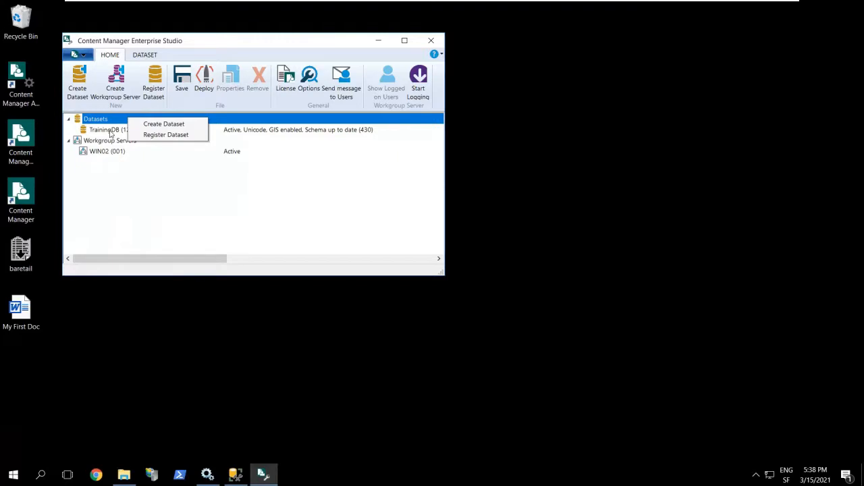
pyautogui.click(194, 135)
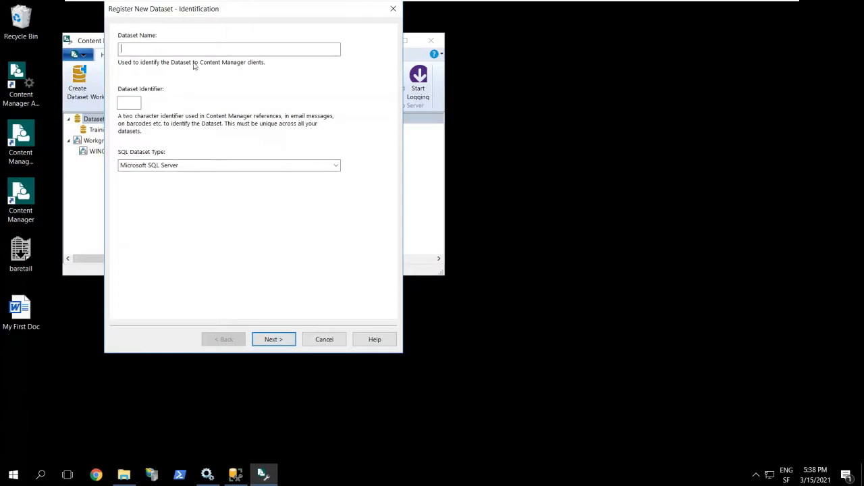
pyautogui.write('DemoDB')
pyautogui.press('Tab')
pyautogui.write('45')
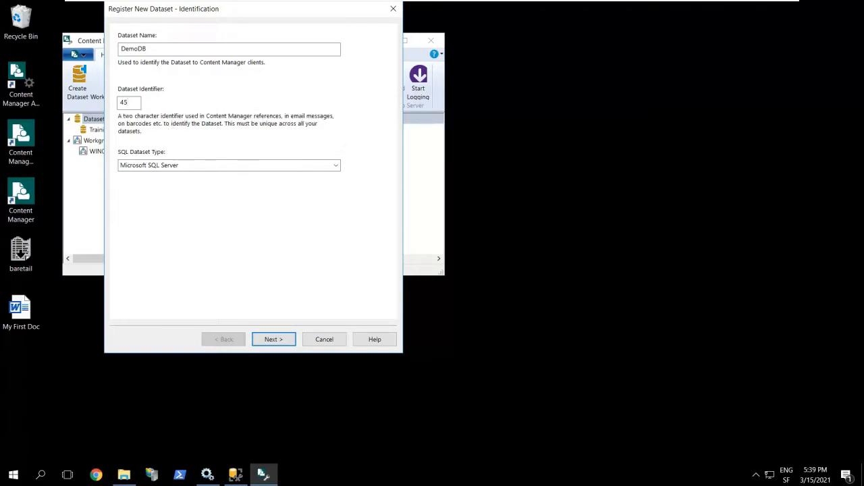
pyautogui.click(285, 341)
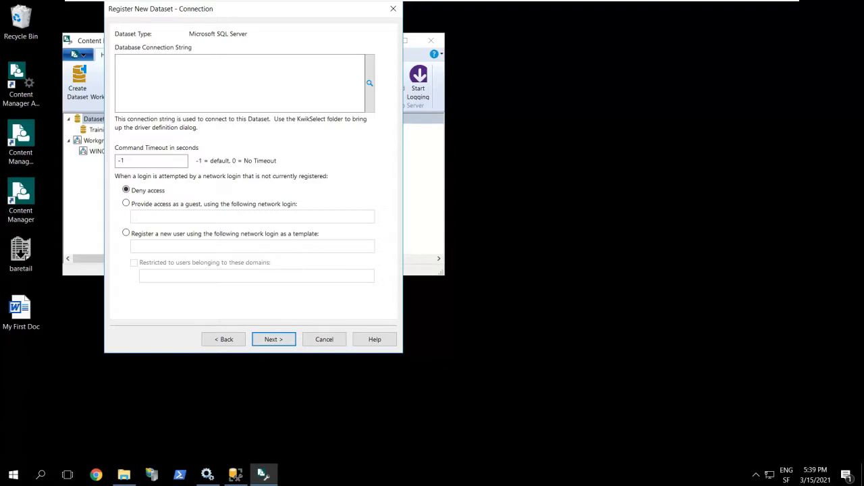
# In the dataset's connection settings, choose ODBC Driver 17 for SQL Server and set the server name to WIN02
pyautogui.moveTo(213, 33); pyautogui.dragTo(207, 45)
pyautogui.click(316, 34)
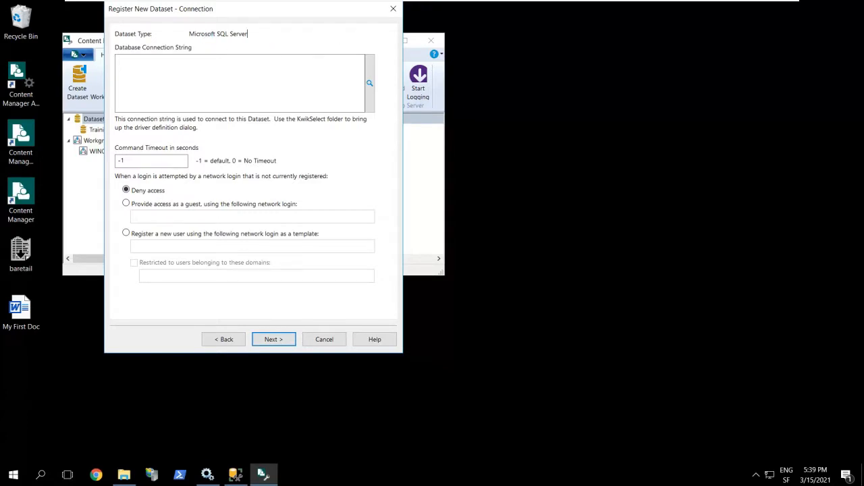
pyautogui.click(369, 84)
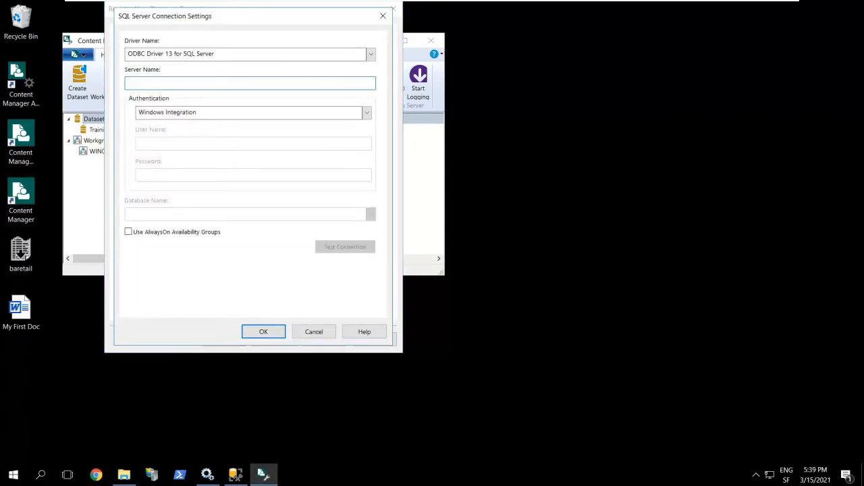
pyautogui.click(371, 55)
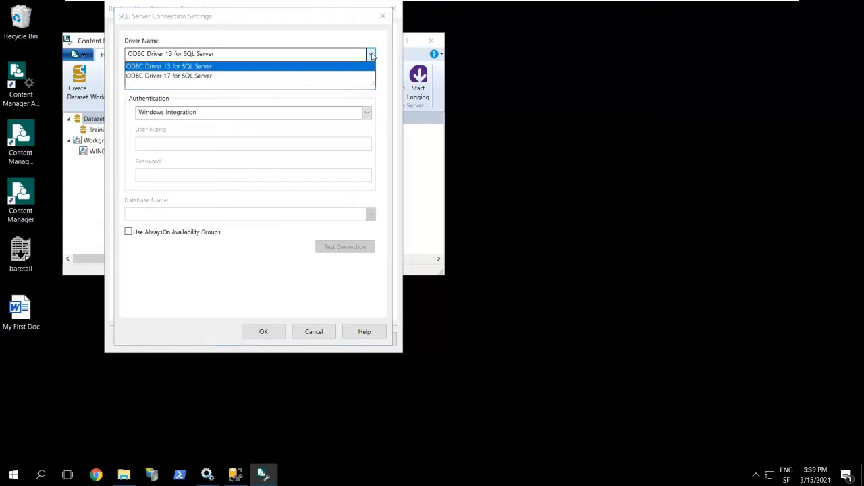
pyautogui.click(311, 76)
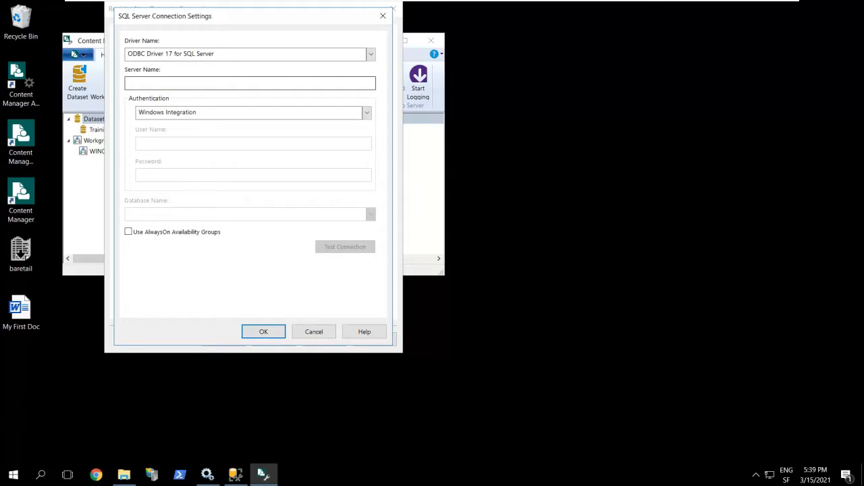
pyautogui.click(270, 83)
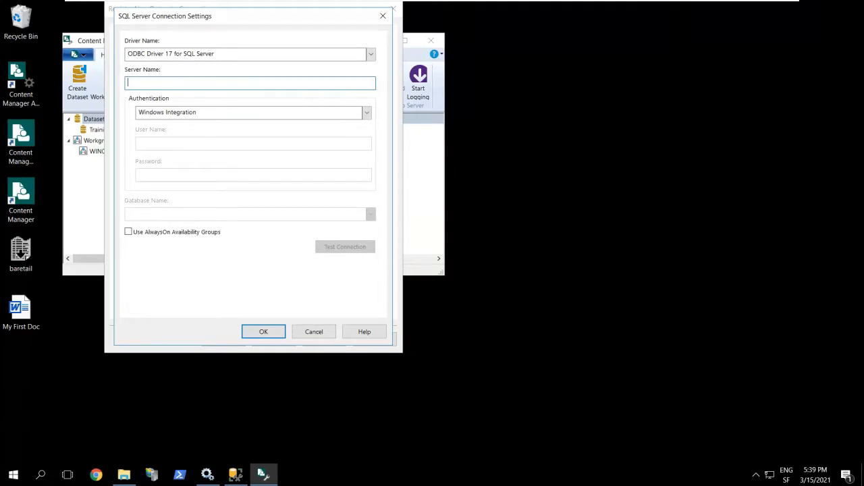
pyautogui.write('WIN02')
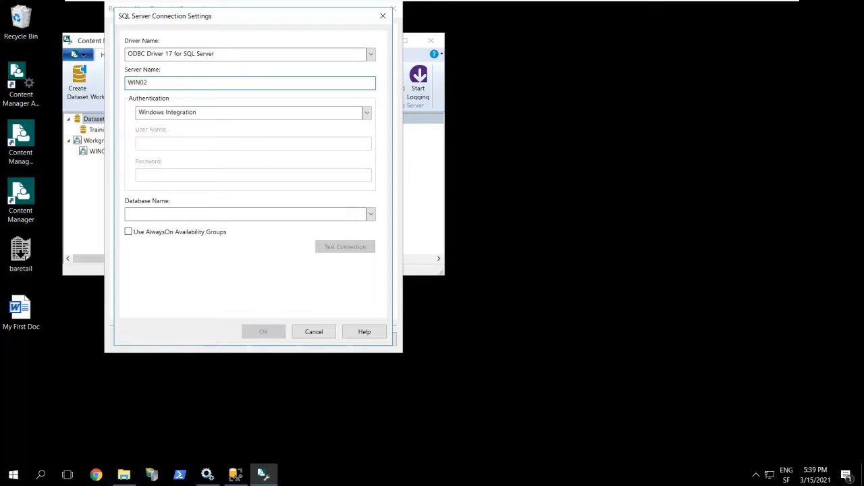
# Select the DemoDB database, test the connection and accept the connection settings
pyautogui.click(371, 214)
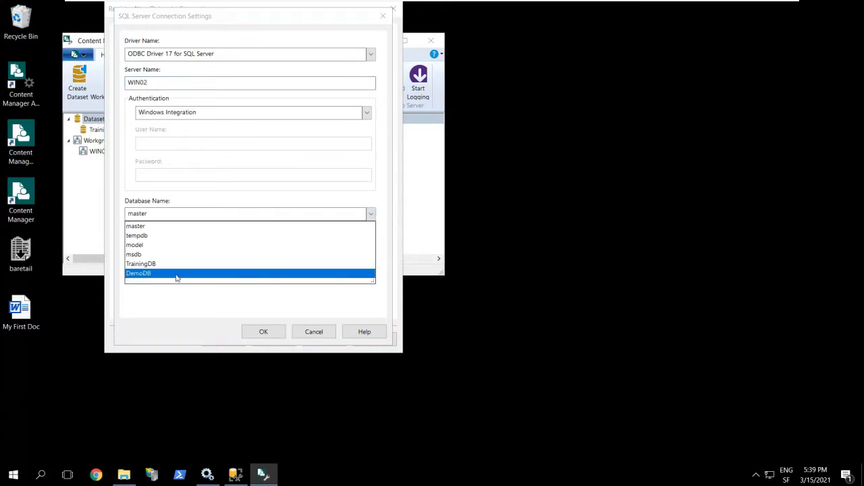
pyautogui.click(176, 273)
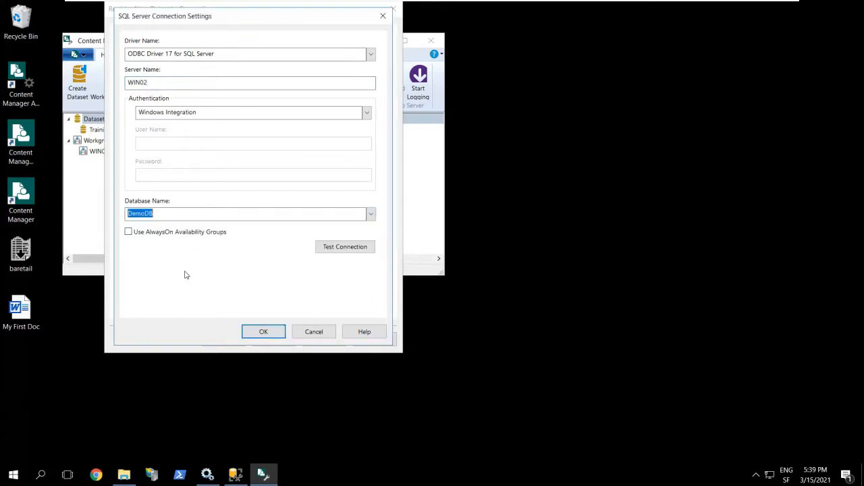
pyautogui.click(343, 249)
pyautogui.click(321, 204)
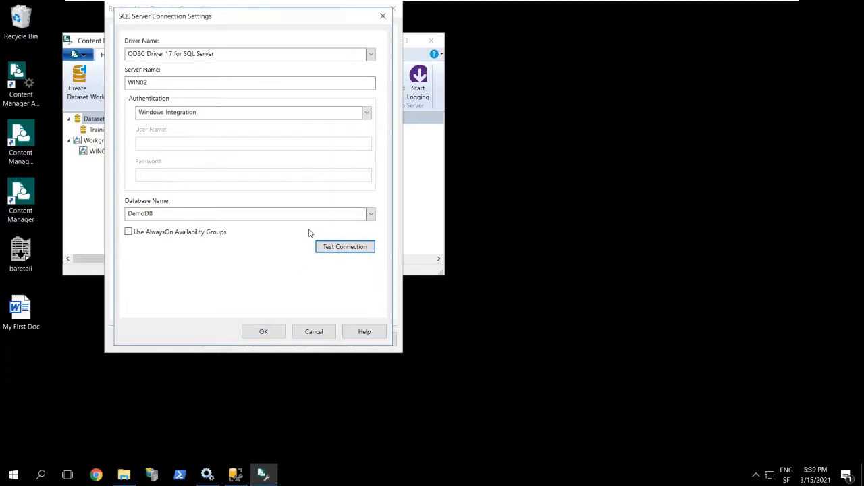
pyautogui.click(264, 330)
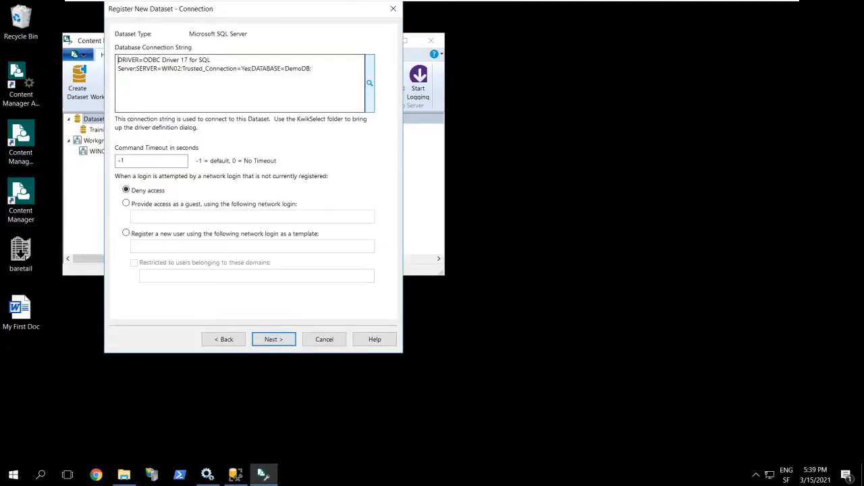
# Accept the connection string and keep the default options and bulk load settings for the new dataset
pyautogui.click(276, 339)
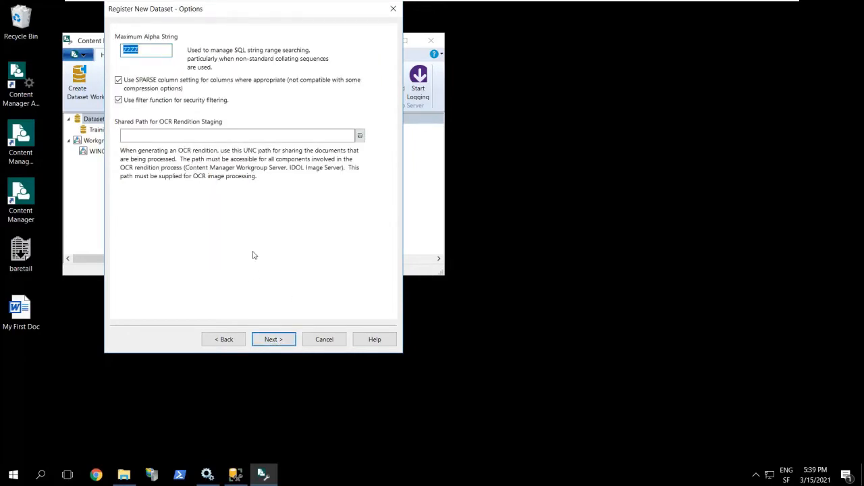
pyautogui.click(284, 341)
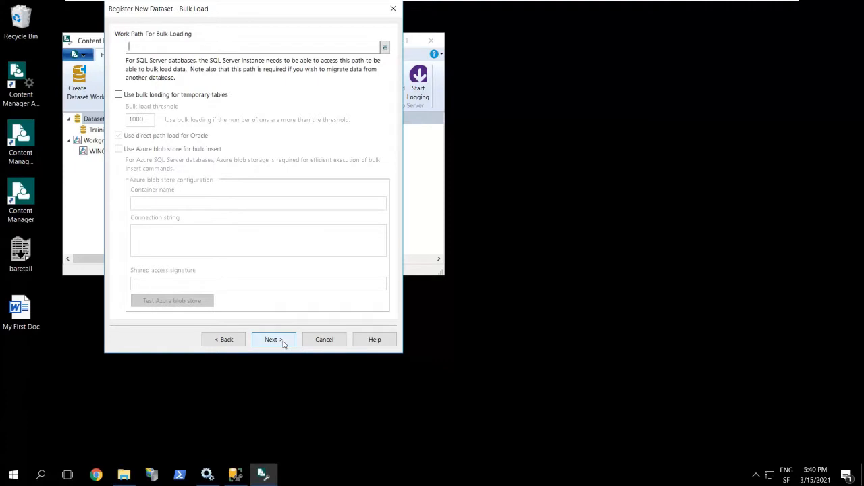
pyautogui.click(284, 340)
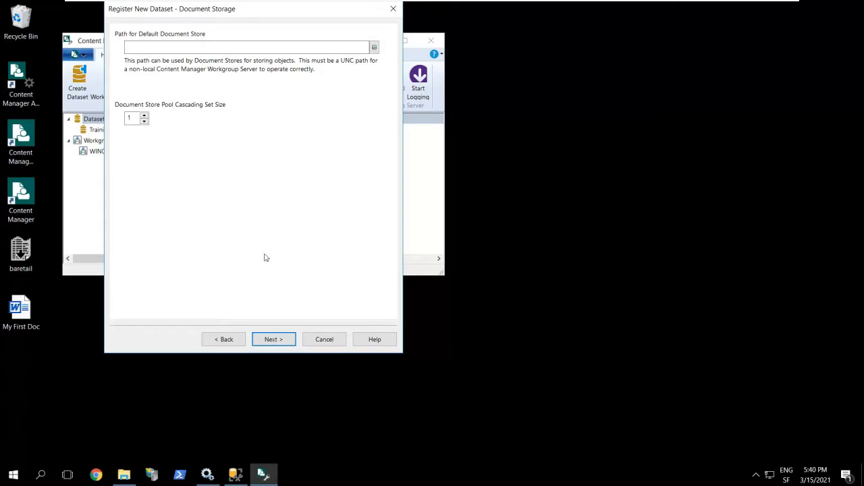
# Copy the network path \\WIN02\DemoDB from File Explorer and set it as the dataset's default document store path
pyautogui.click(124, 475)
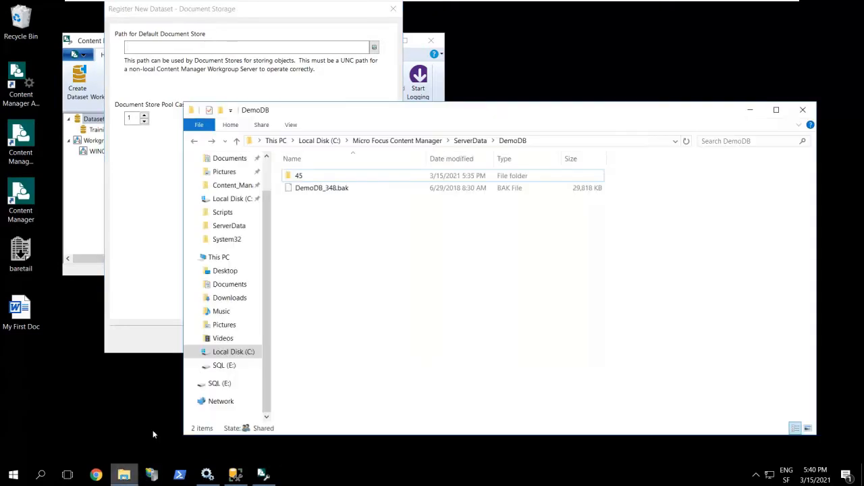
pyautogui.click(213, 143)
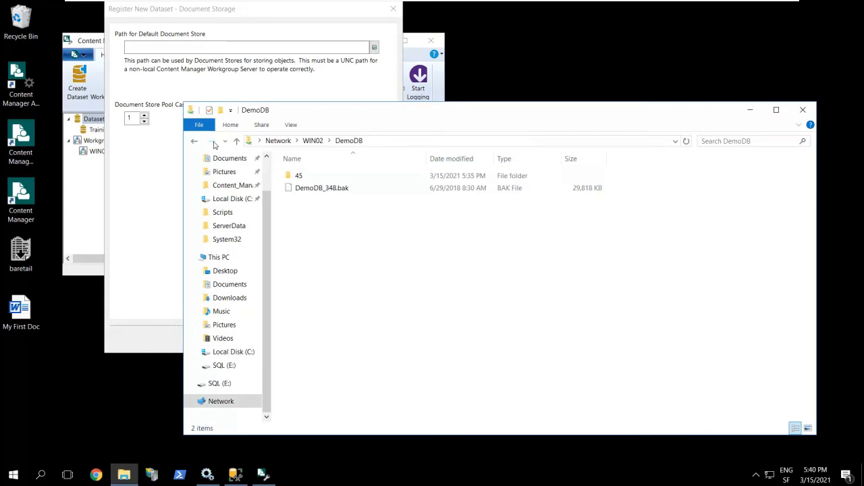
pyautogui.click(402, 142)
pyautogui.hotkey('ctrl', 'c')
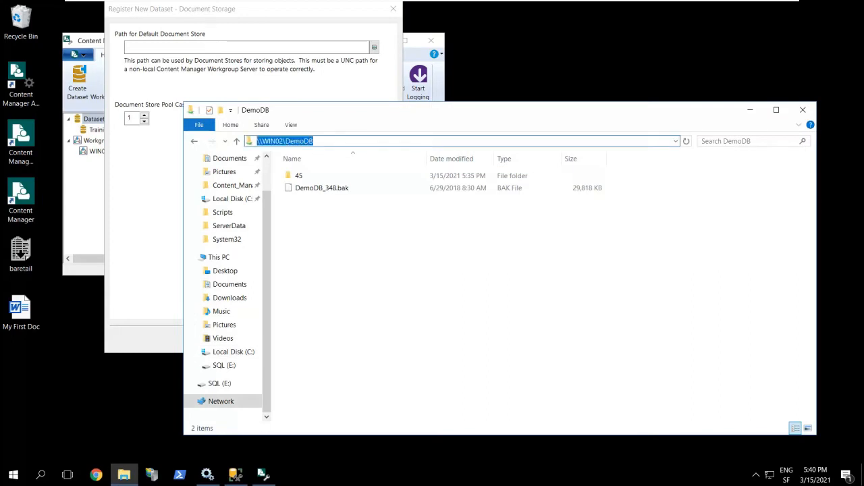
pyautogui.click(131, 47)
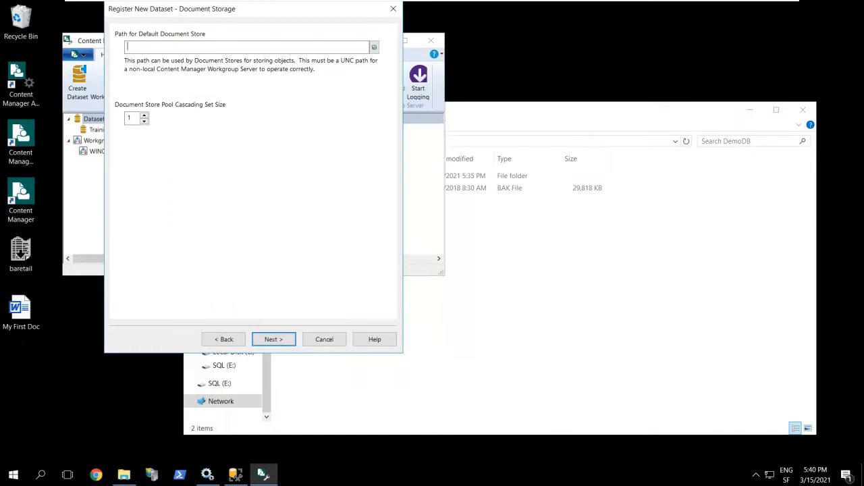
pyautogui.hotkey('ctrl', 'v')
pyautogui.press('Tab')
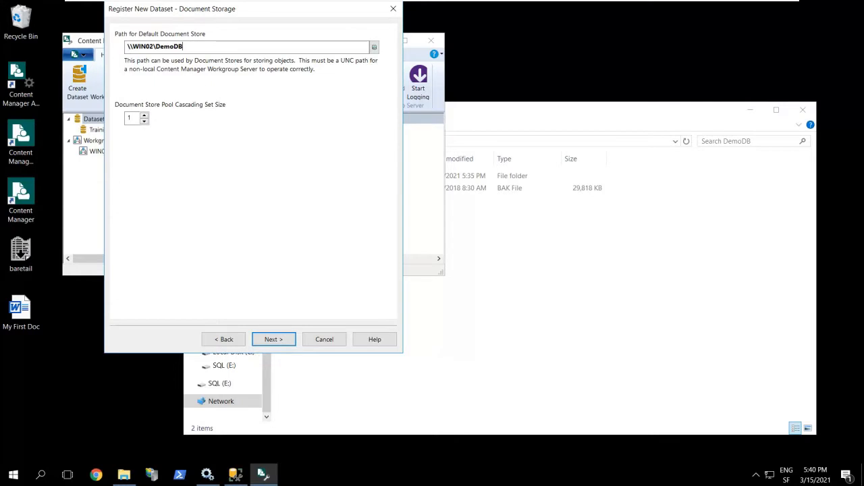
# Finish registering the dataset with the default table and index locations, and minimize the File Explorer window
pyautogui.click(287, 340)
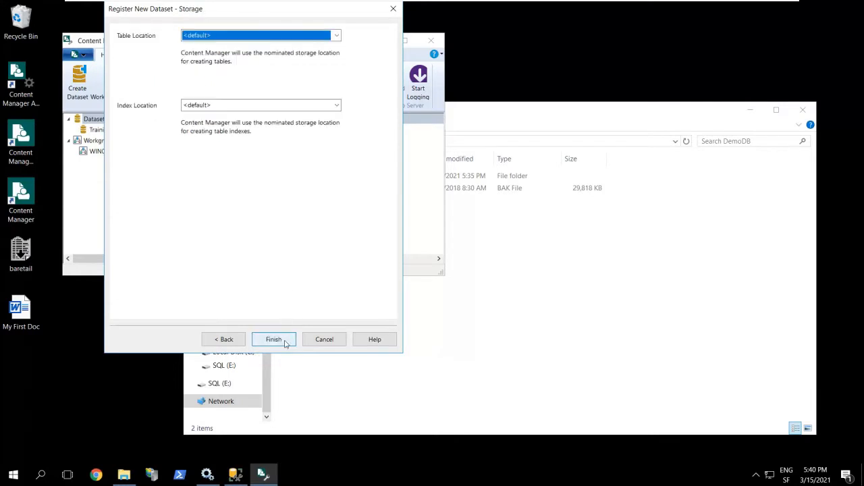
pyautogui.click(285, 342)
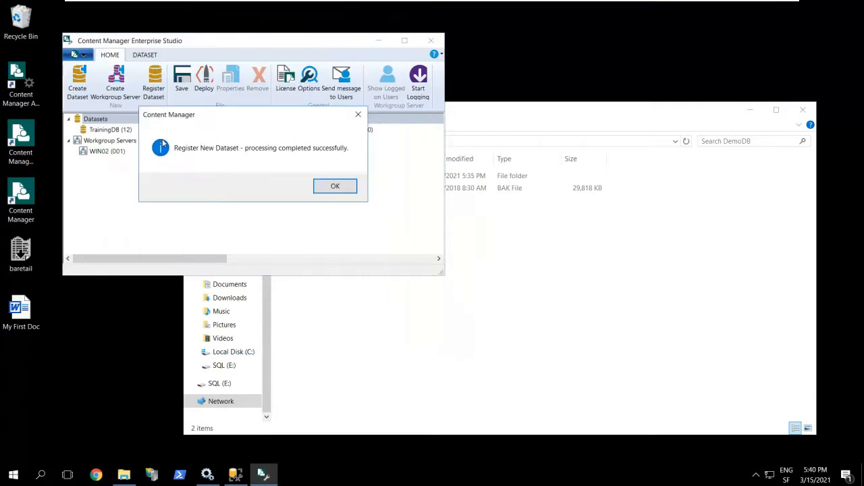
pyautogui.click(336, 188)
pyautogui.click(750, 112)
pyautogui.click(749, 112)
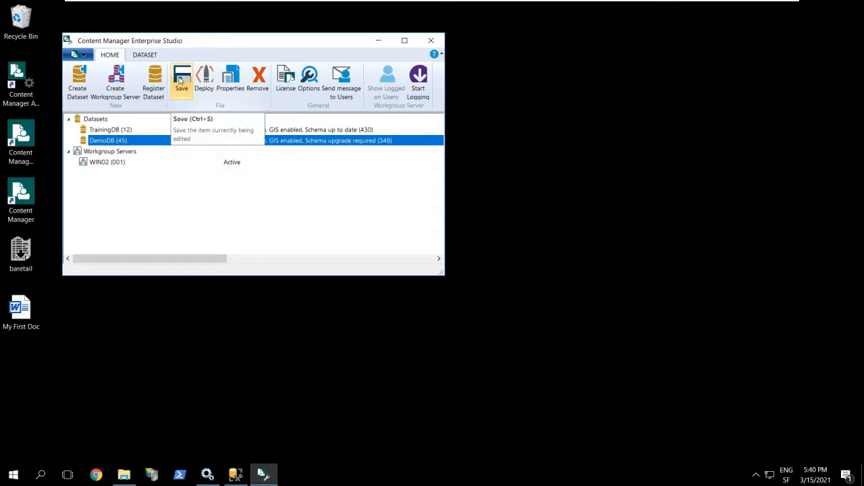
# Deploy the updated configuration to all running workgroup servers and close the deployment status window
pyautogui.click(204, 81)
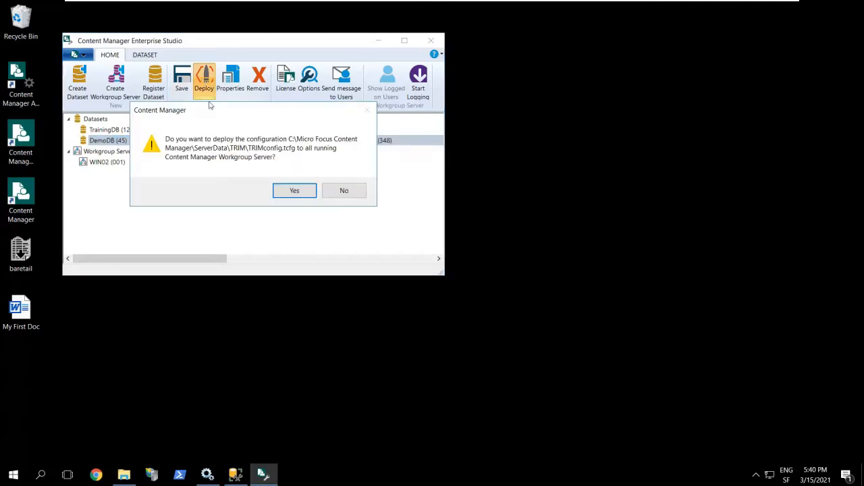
pyautogui.click(299, 192)
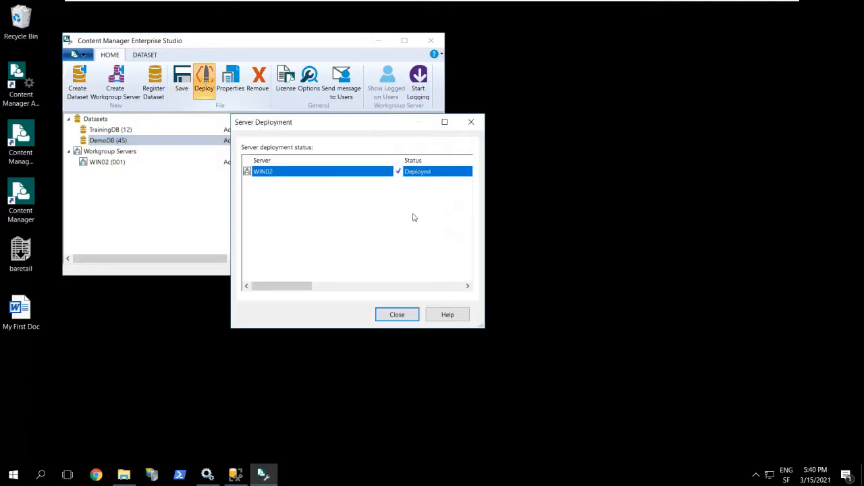
pyautogui.click(398, 315)
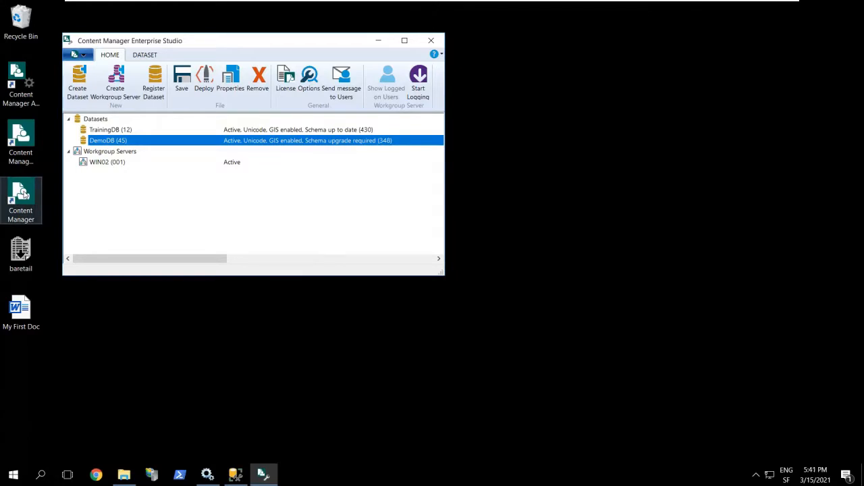
# Launch the Content Manager client and try to add a new dataset with identifier 45 and primary workgroup server WIN02
pyautogui.doubleClick(24, 193)
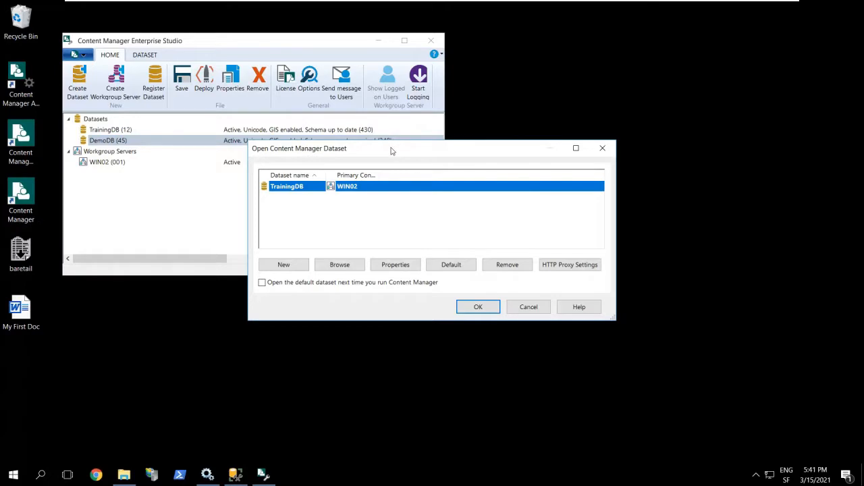
pyautogui.moveTo(391, 152); pyautogui.dragTo(388, 152)
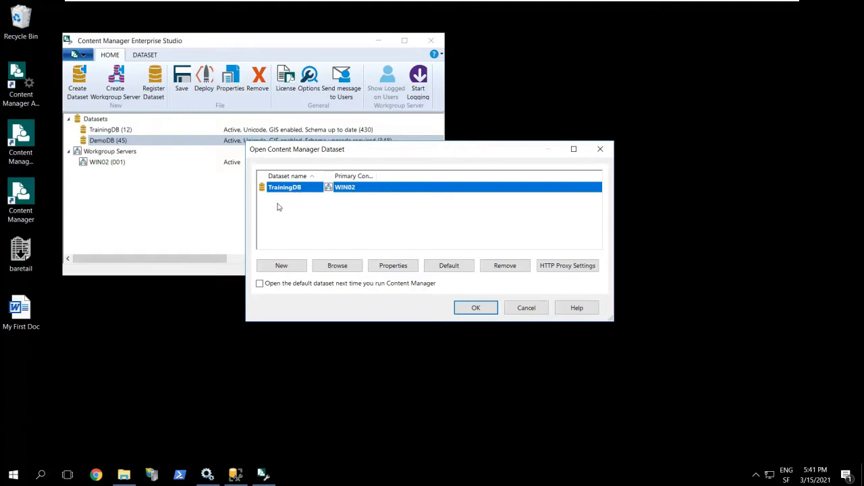
pyautogui.click(292, 269)
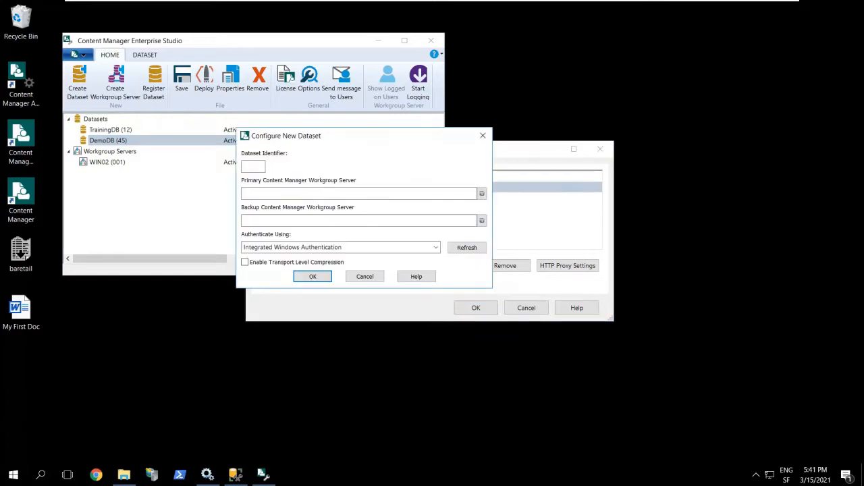
pyautogui.write('45')
pyautogui.write('WIN02')
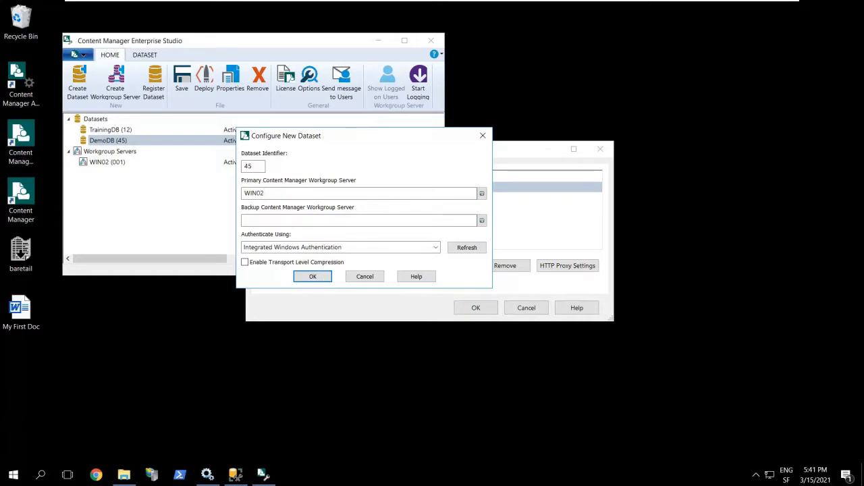
pyautogui.click(324, 280)
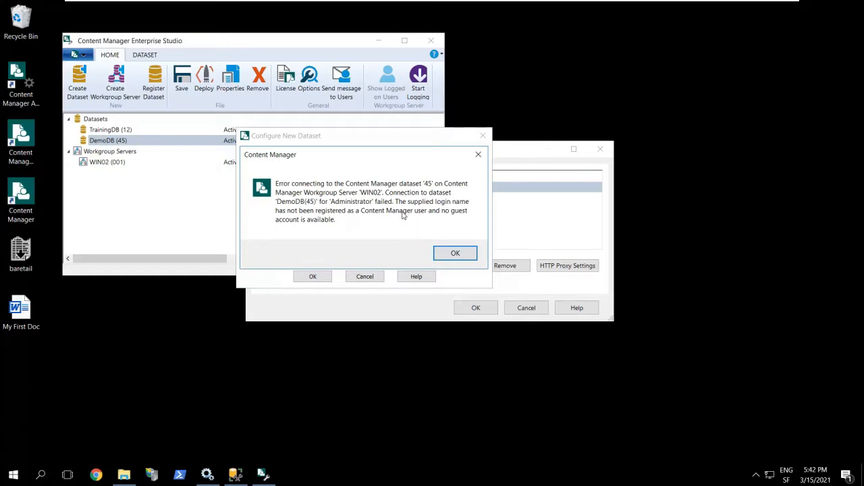
pyautogui.click(470, 256)
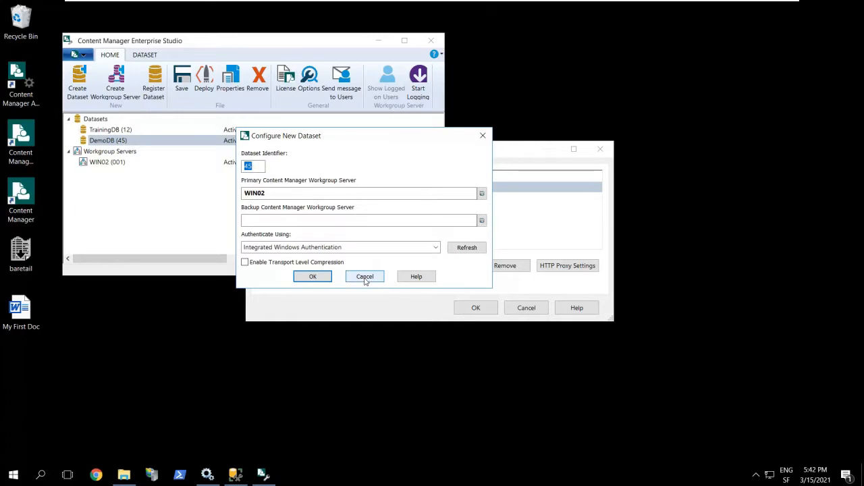
# Switch back to Enterprise Studio and try to manage the schema of the DemoDB dataset
pyautogui.click(176, 195)
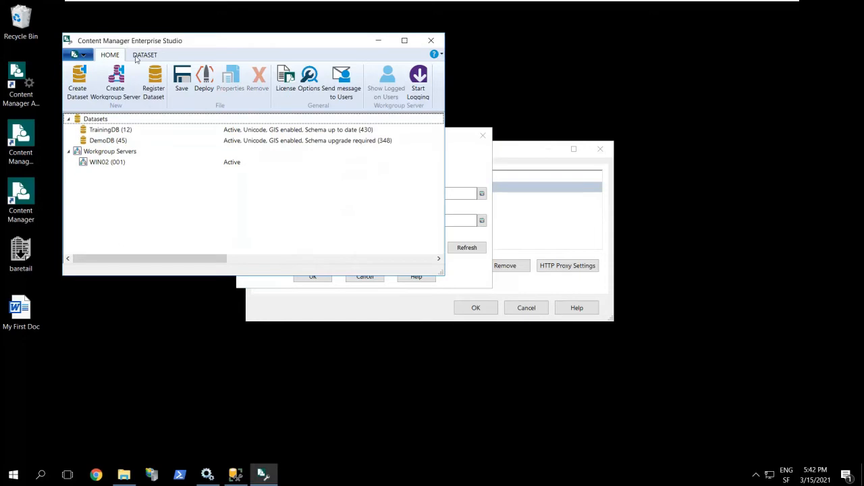
pyautogui.rightClick(113, 142)
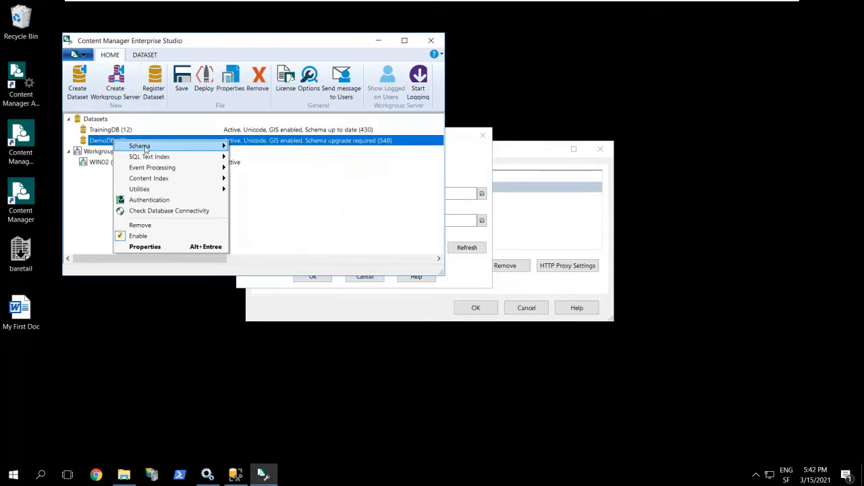
pyautogui.moveTo(162, 148)
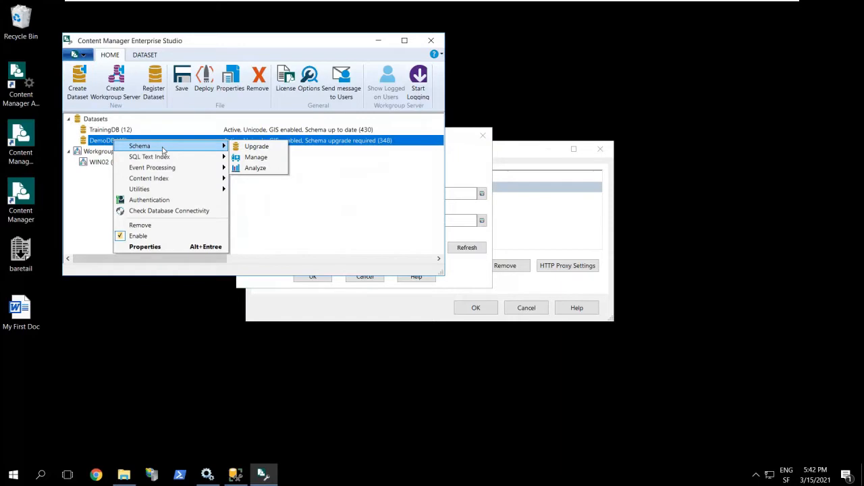
pyautogui.click(278, 159)
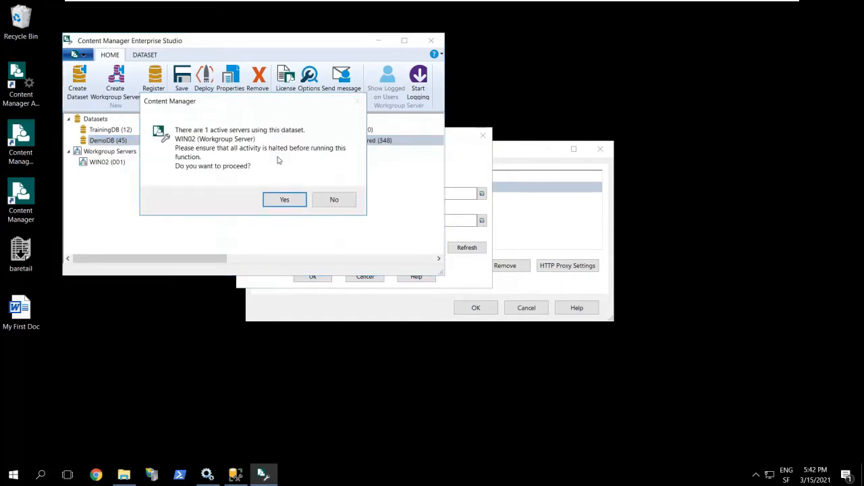
pyautogui.click(285, 199)
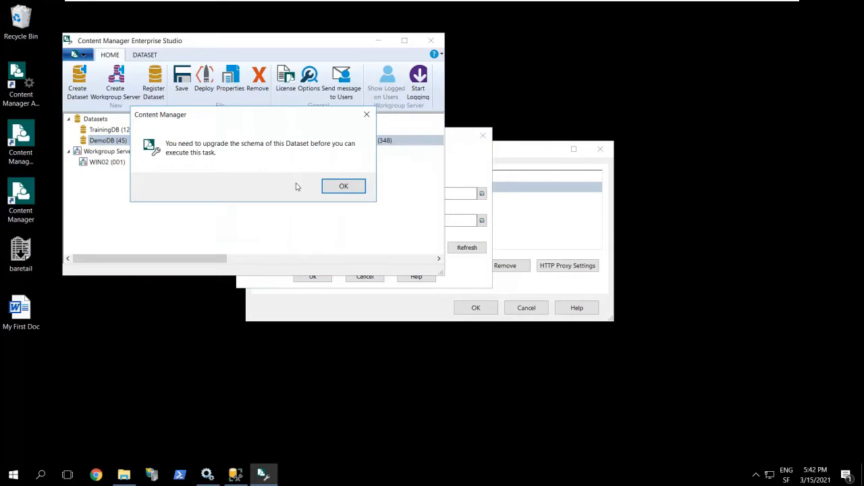
pyautogui.click(335, 189)
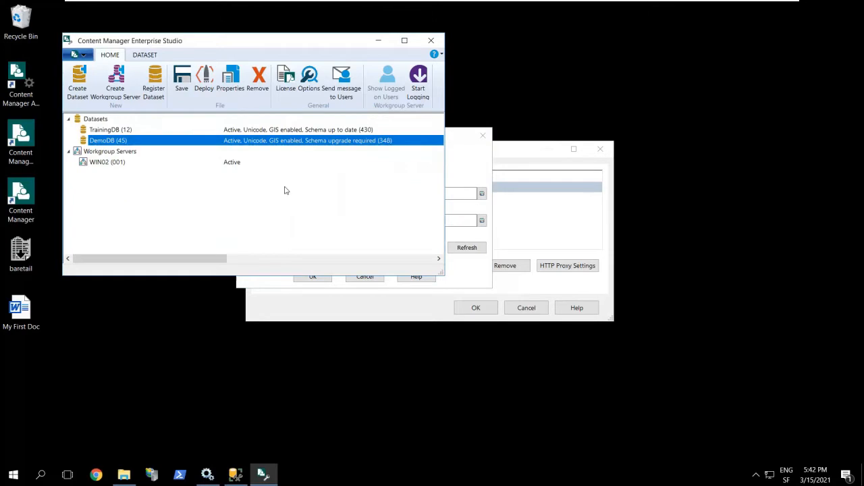
# Upgrade the DemoDB dataset's schema to version 430 with the default settings, completing all steps without pausing
pyautogui.rightClick(135, 142)
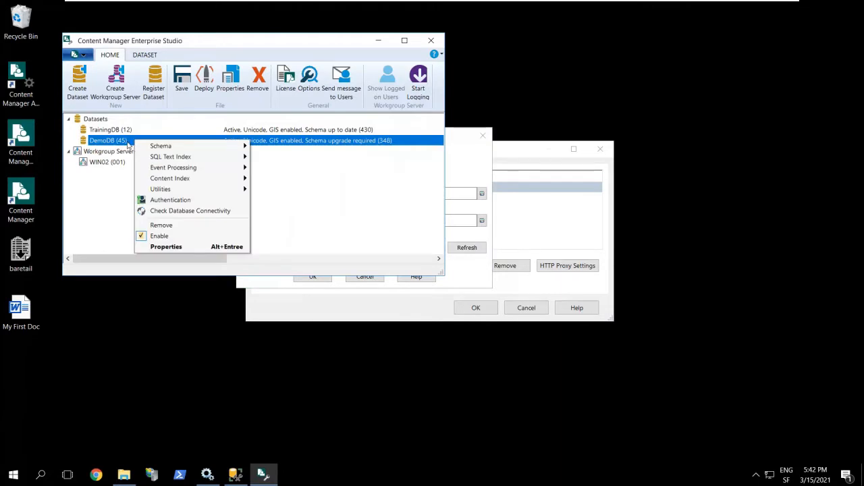
pyautogui.moveTo(141, 147)
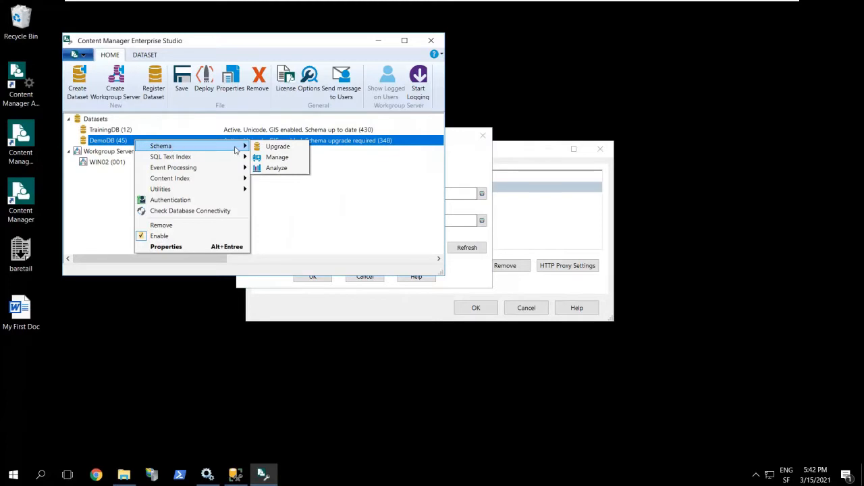
pyautogui.click(304, 148)
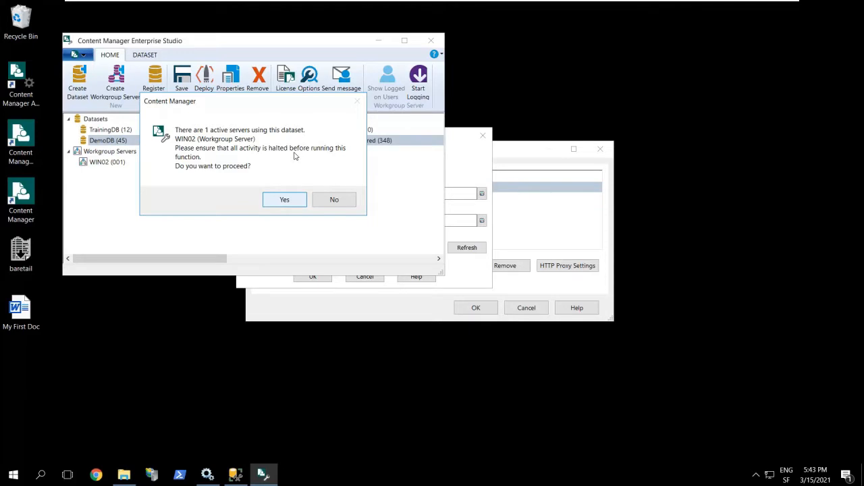
pyautogui.click(284, 200)
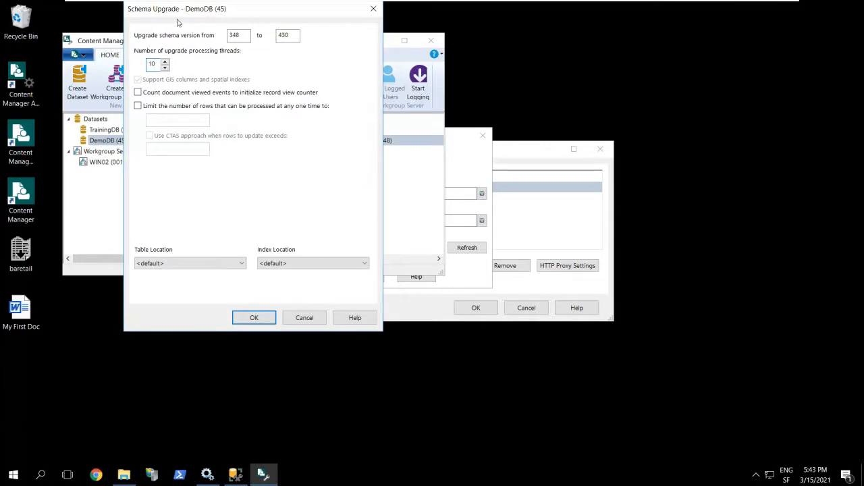
pyautogui.moveTo(187, 12); pyautogui.dragTo(236, 15)
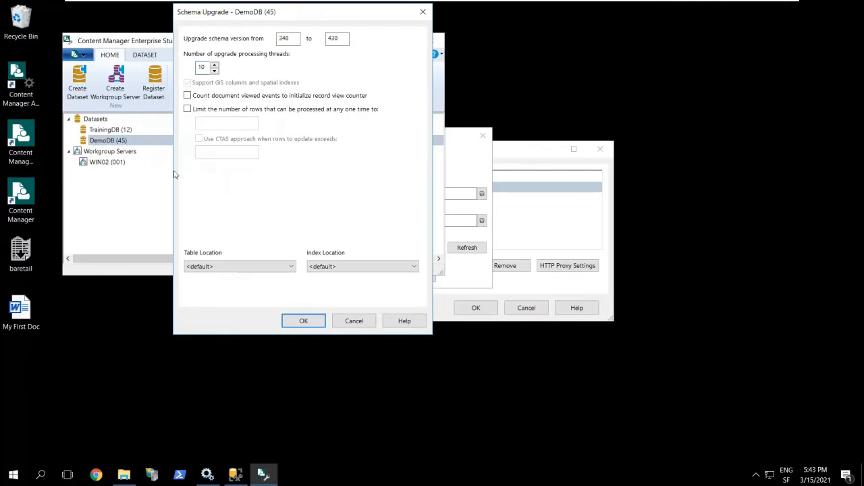
pyautogui.click(309, 326)
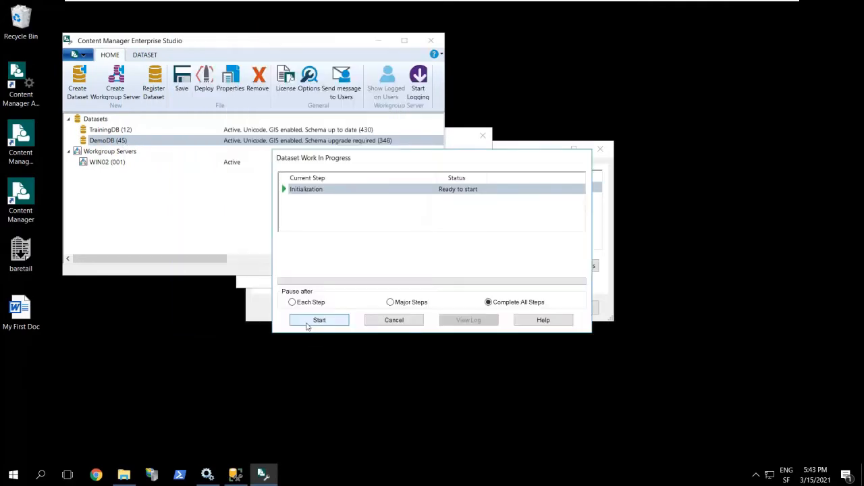
pyautogui.click(335, 323)
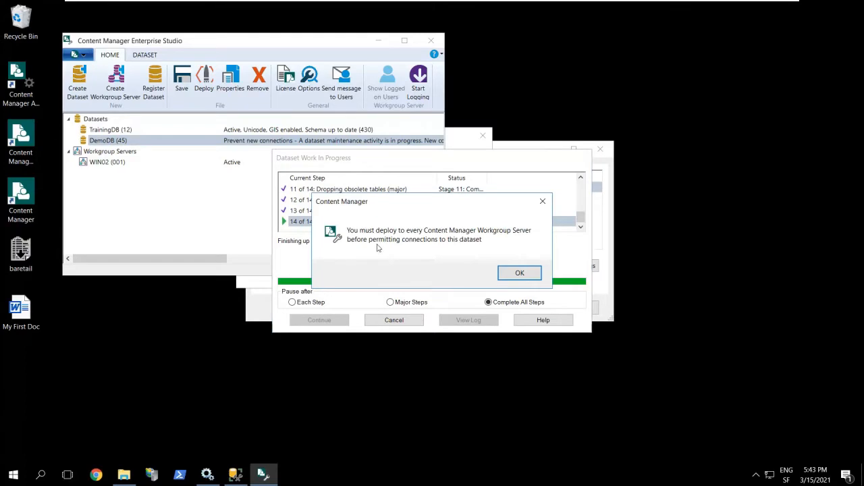
pyautogui.click(520, 274)
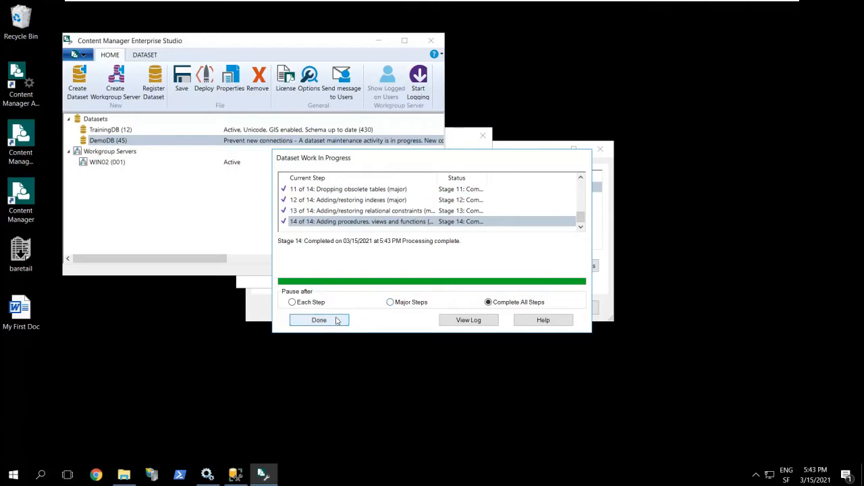
pyautogui.click(337, 320)
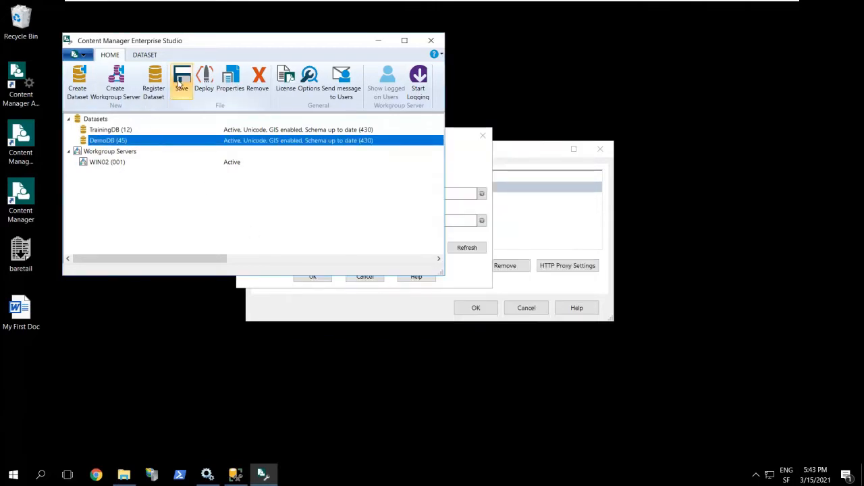
# Open schema management for the DemoDB dataset, agreeing to proceed while the workgroup server is active
pyautogui.rightClick(139, 143)
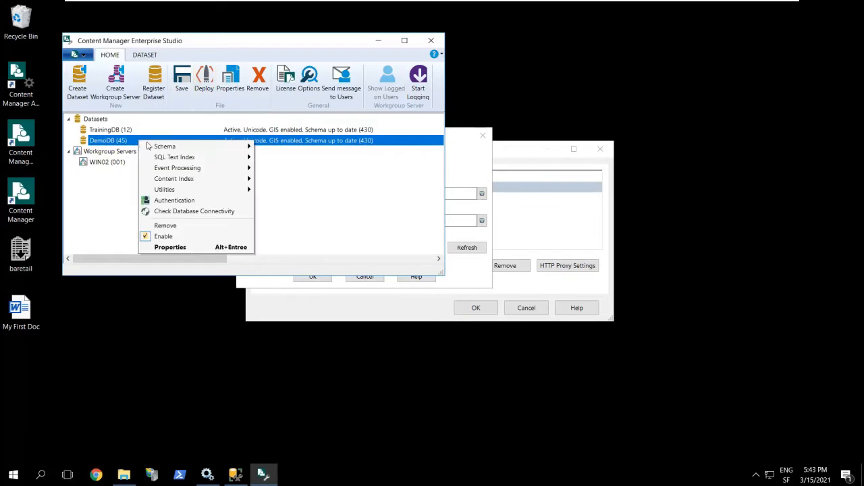
pyautogui.moveTo(195, 148)
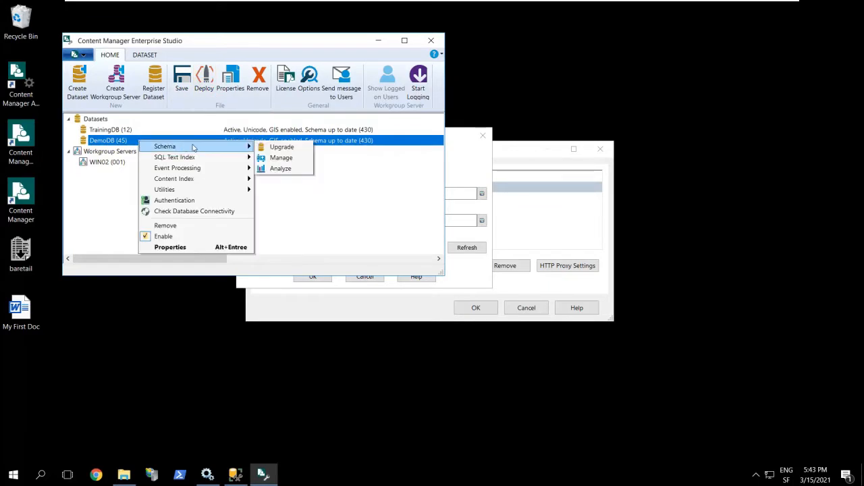
pyautogui.click(287, 160)
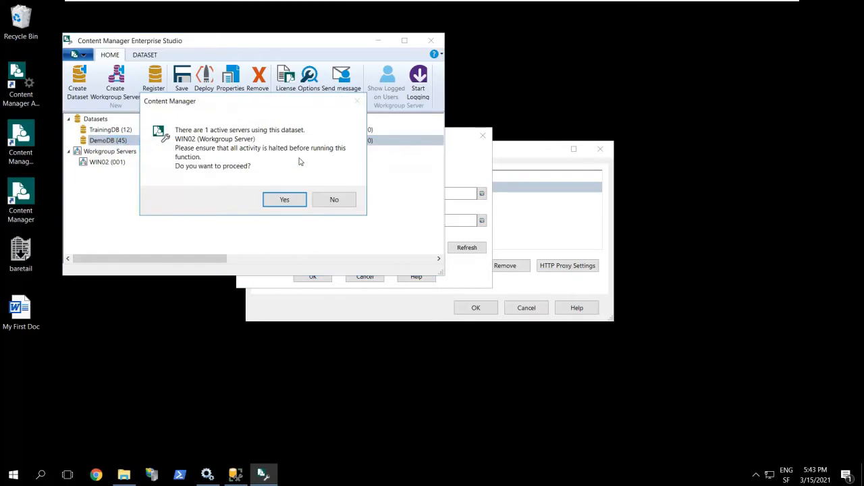
pyautogui.click(295, 200)
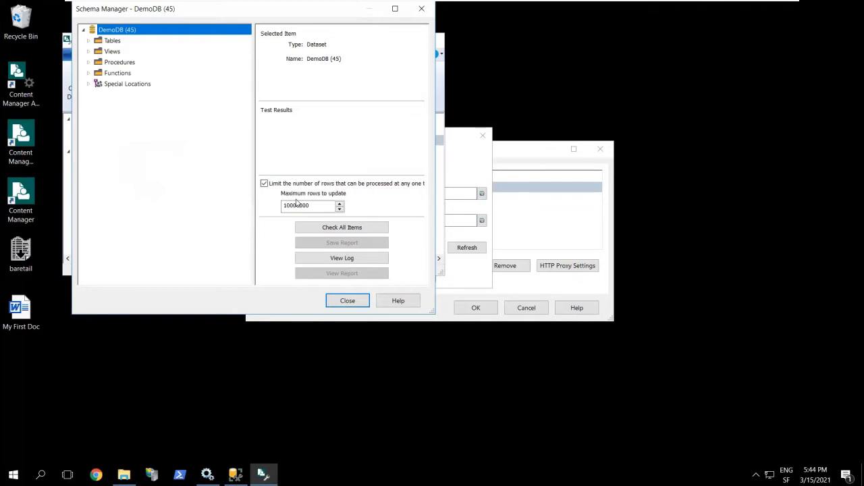
# Expand the special locations of DemoDB and check the Administrator location
pyautogui.click(89, 86)
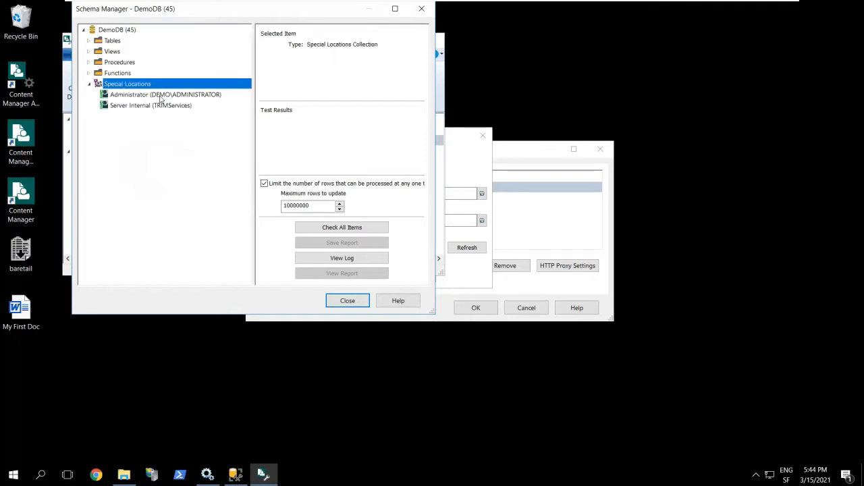
pyautogui.rightClick(225, 99)
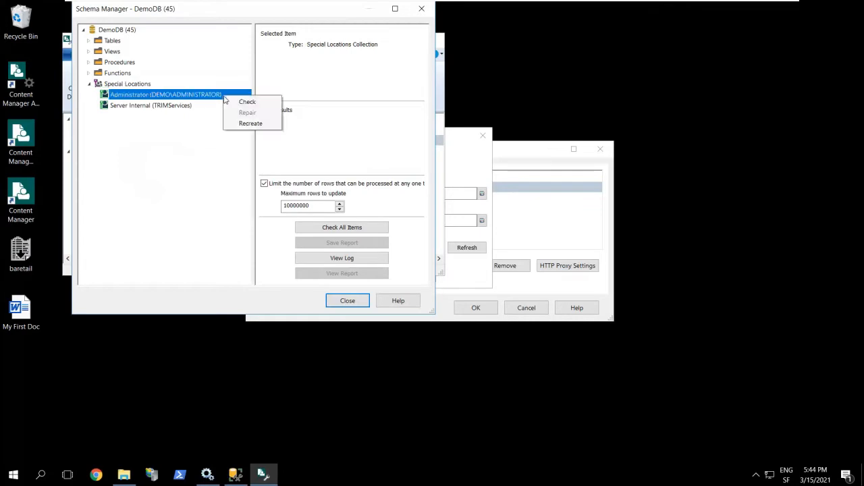
pyautogui.click(266, 104)
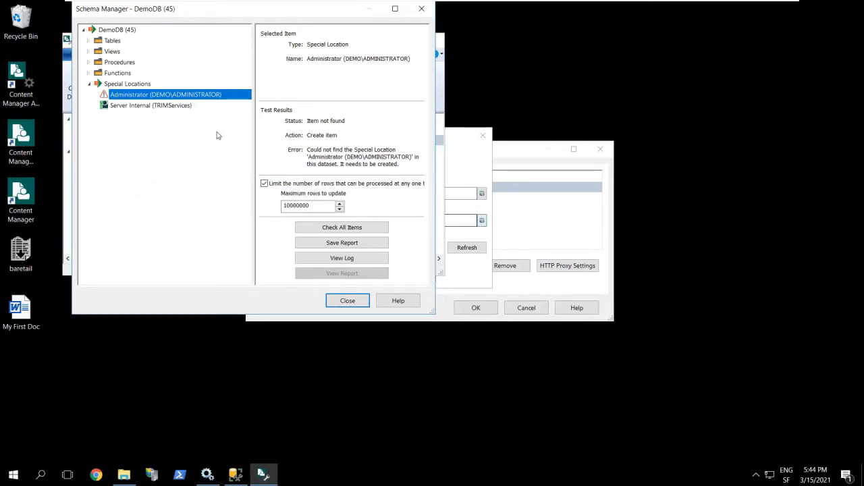
# Recreate the Administrator special location in DemoDB and close the Schema Manager
pyautogui.rightClick(224, 97)
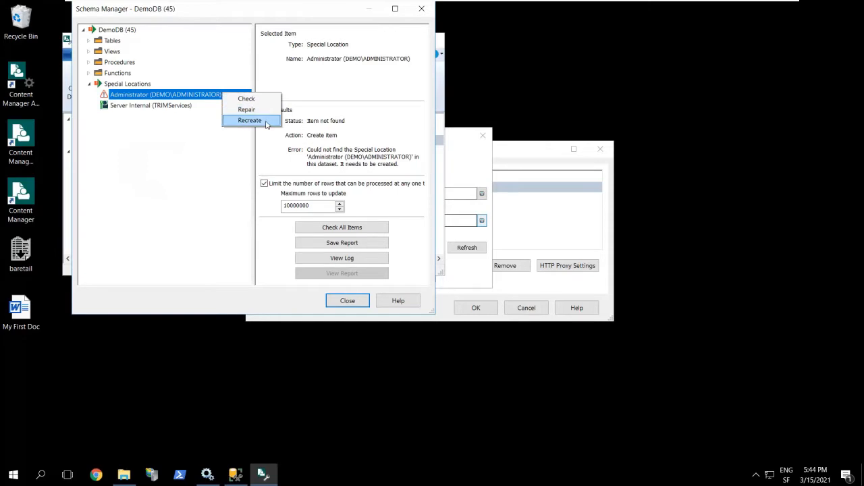
pyautogui.click(249, 120)
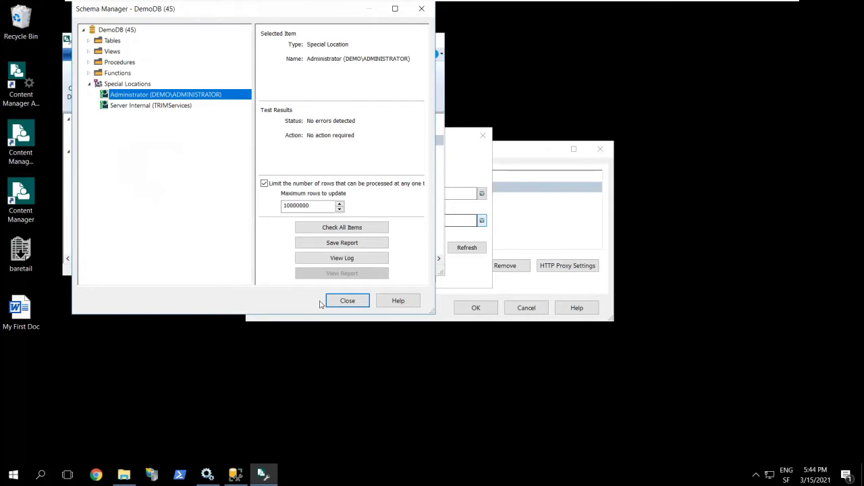
pyautogui.click(348, 301)
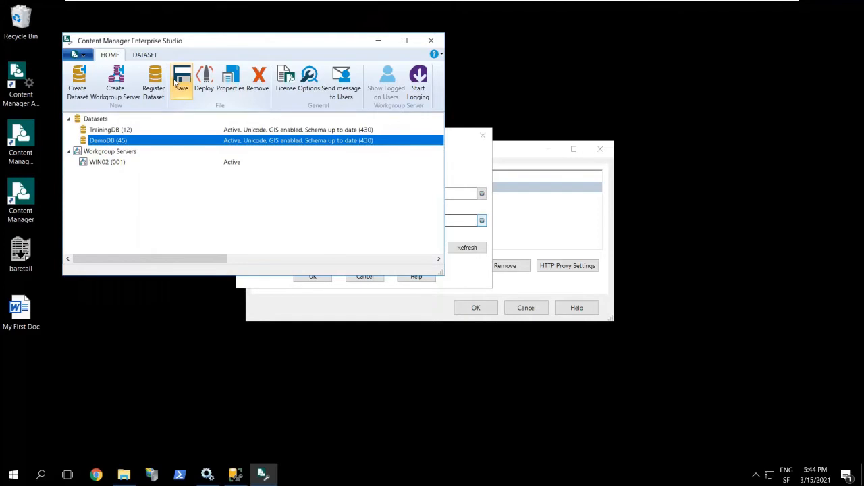
# Deploy the configuration to all running workgroup servers and close the deployment status window
pyautogui.click(204, 80)
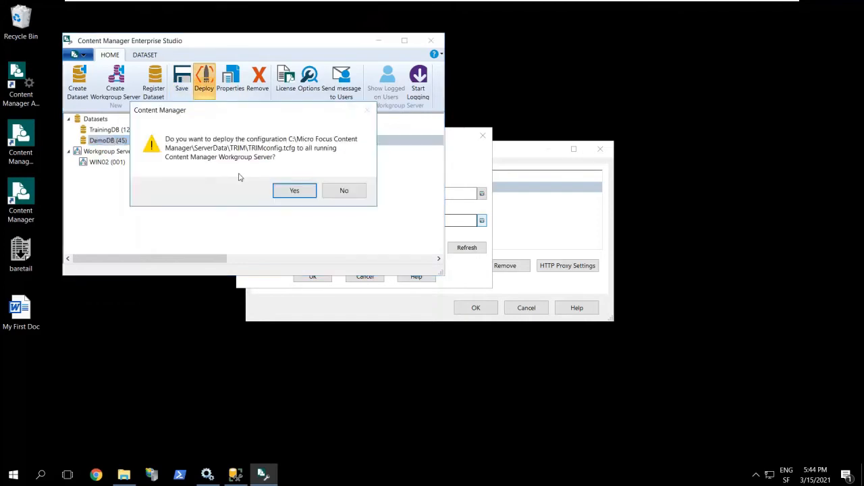
pyautogui.click(313, 194)
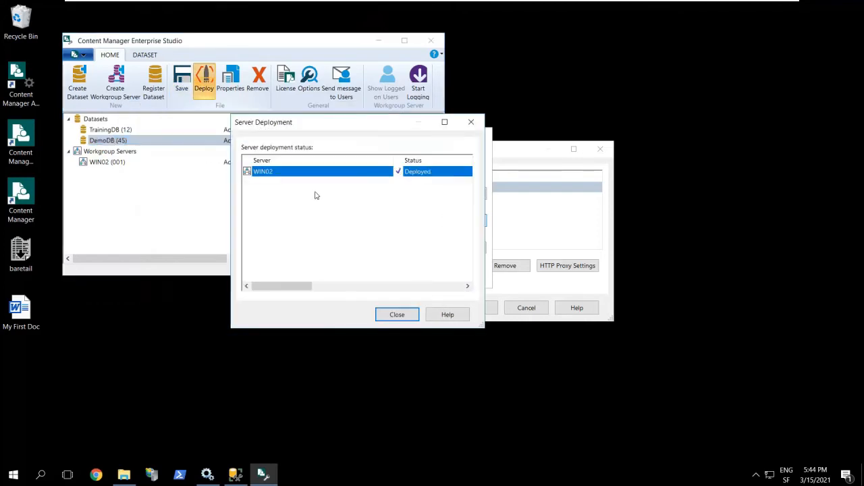
pyautogui.click(410, 321)
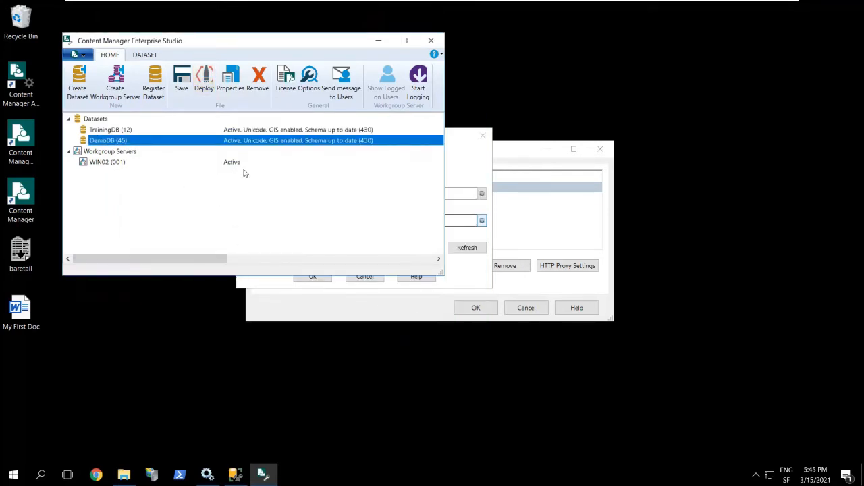
# Switch back to the Content Manager client, add the dataset with identifier 45 on WIN02, and open DemoDB
pyautogui.click(378, 40)
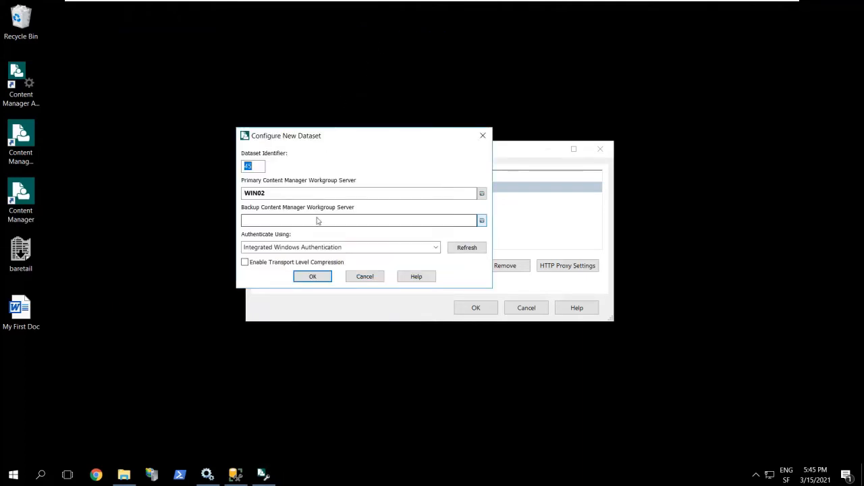
pyautogui.click(319, 277)
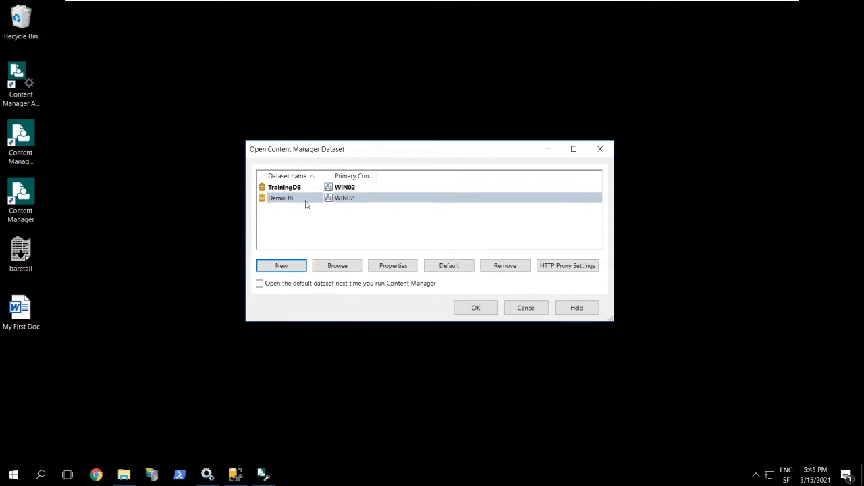
pyautogui.click(305, 202)
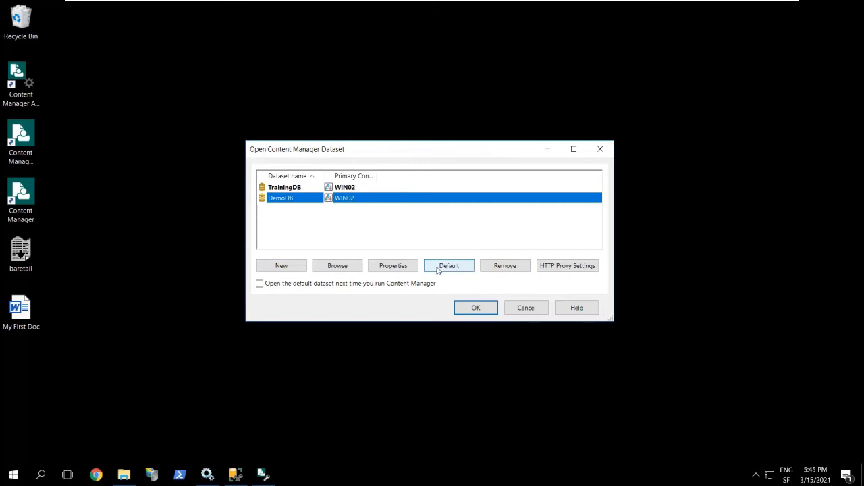
pyautogui.click(491, 310)
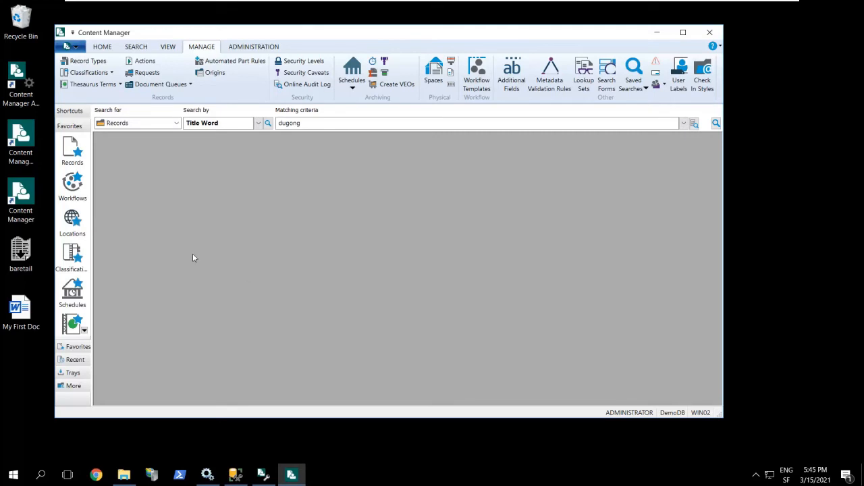
# List all locations in the DemoDB dataset
pyautogui.click(135, 47)
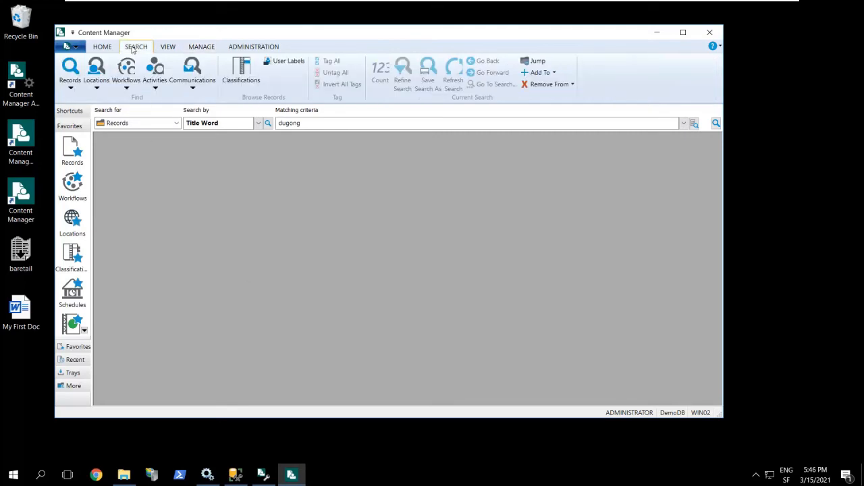
pyautogui.click(96, 86)
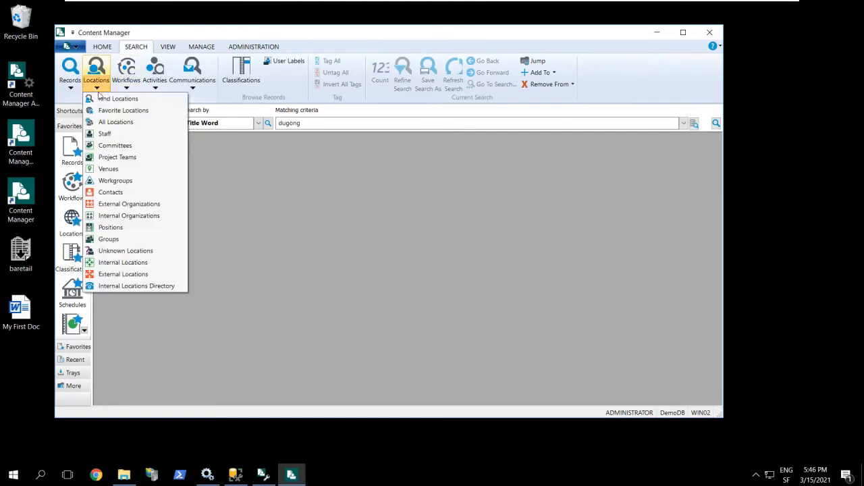
pyautogui.click(115, 120)
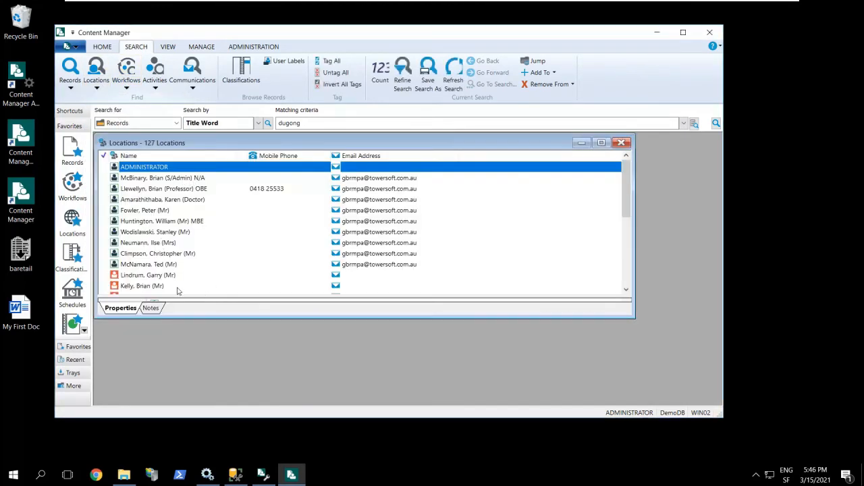
# Open the classifications list and expand Accommodation and its Domestic branch to examine the sample hierarchy
pyautogui.click(201, 47)
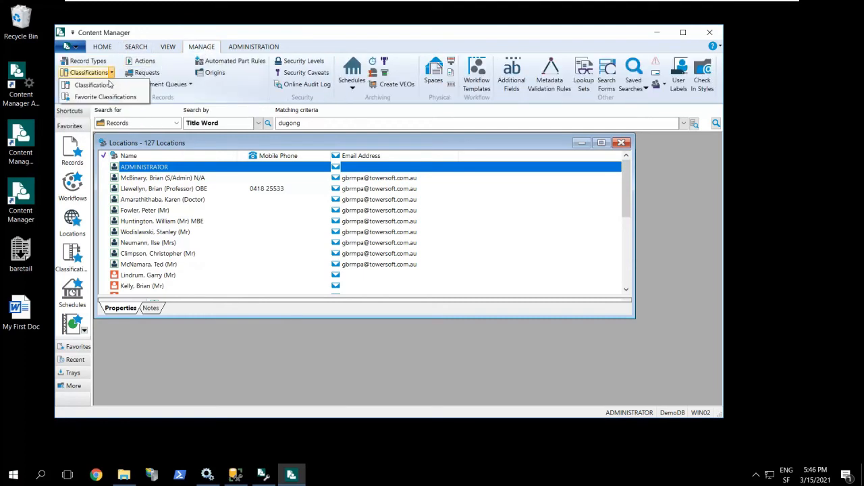
pyautogui.click(94, 73)
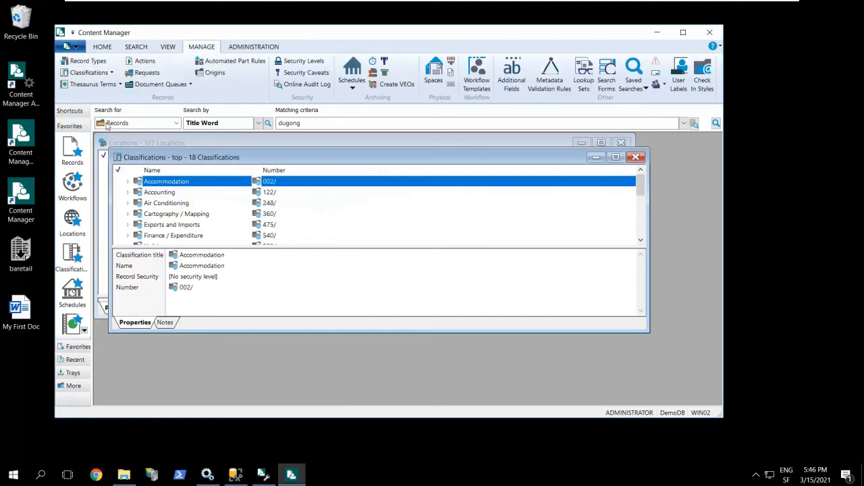
pyautogui.click(127, 182)
pyautogui.click(134, 193)
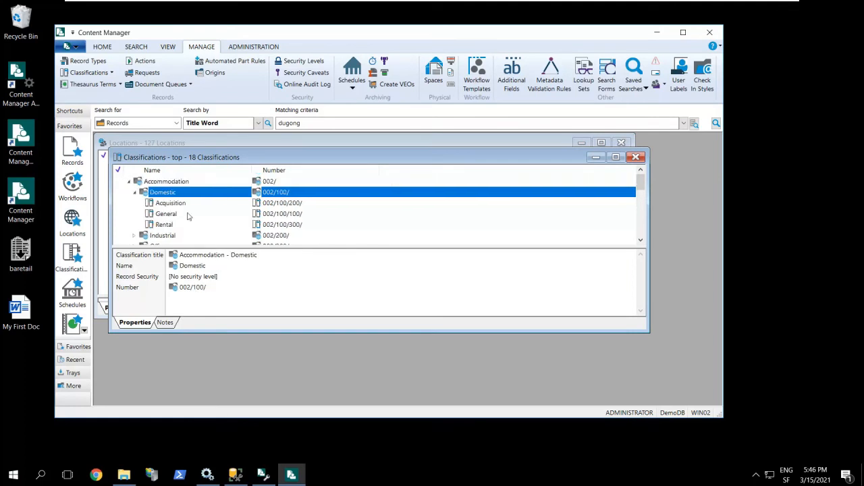
# Display the retention schedules and the security levels of the dataset
pyautogui.click(352, 71)
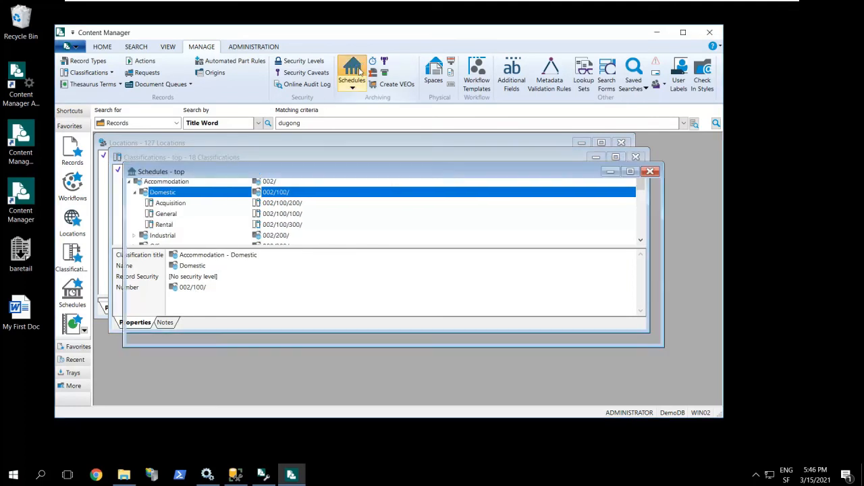
pyautogui.click(300, 60)
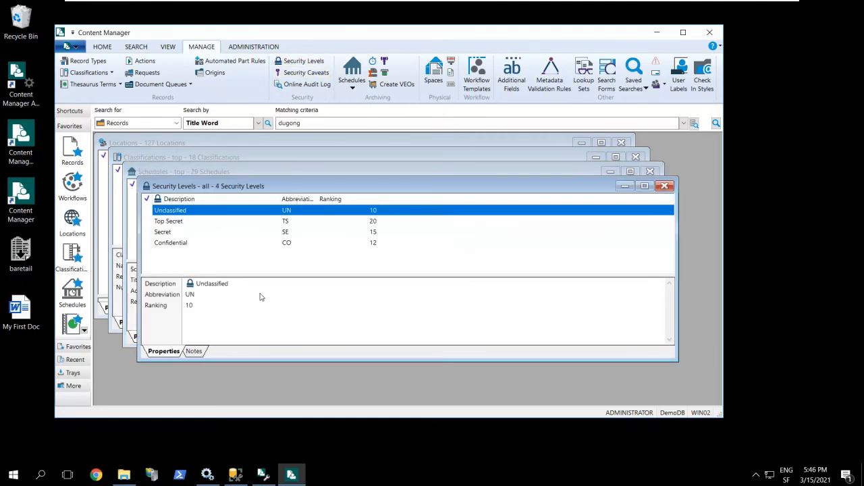